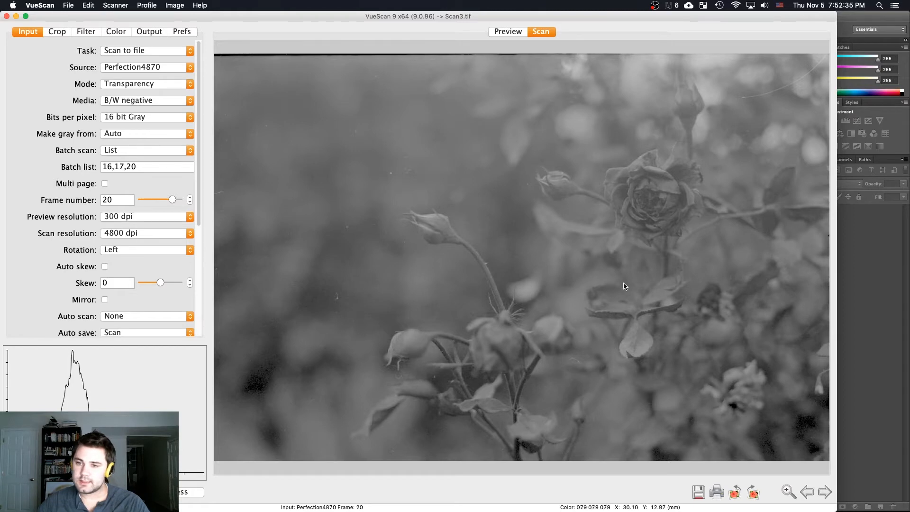
Switch to Finder and open the Scans folder on the Desktop in a new window
click(848, 243)
click(561, 198)
key(super+Tab)
key(super+Tab)
key(super+n)
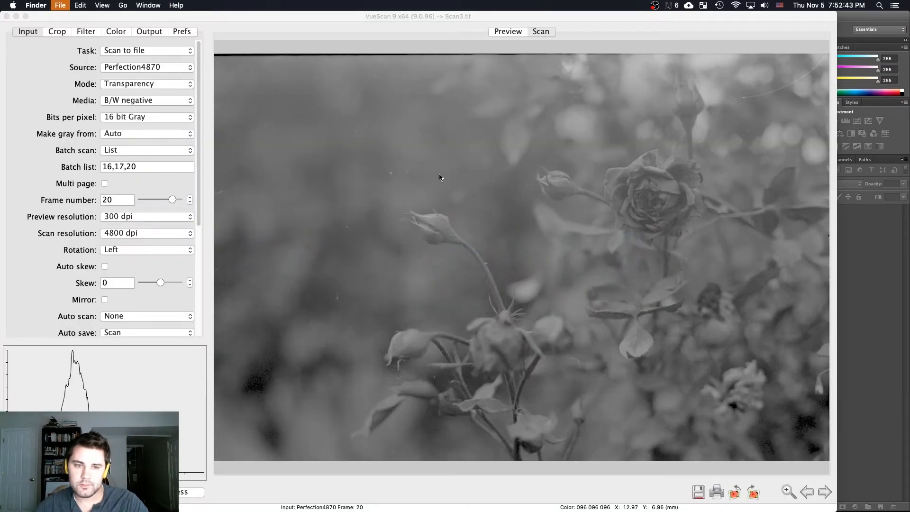
click(250, 125)
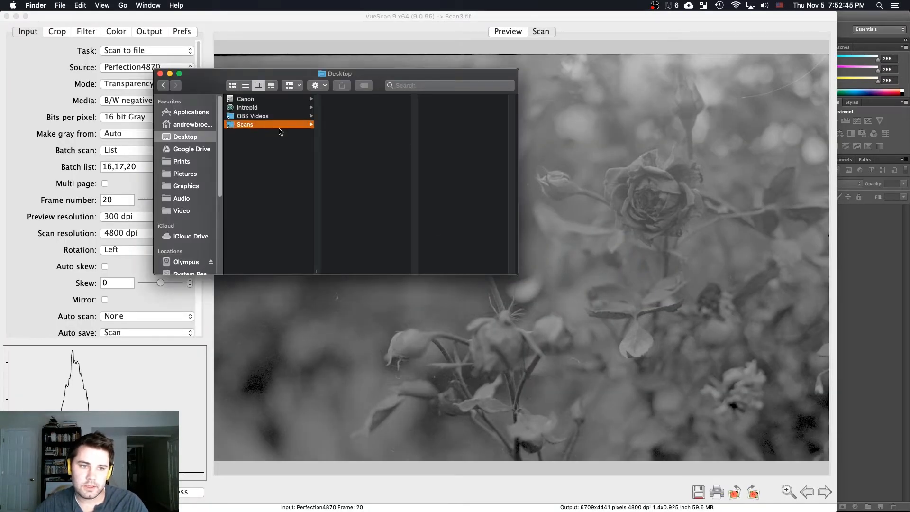
Preview Scan1.tif, Scan2.tif and Scan3.tif one after another in the Scans folder
click(329, 99)
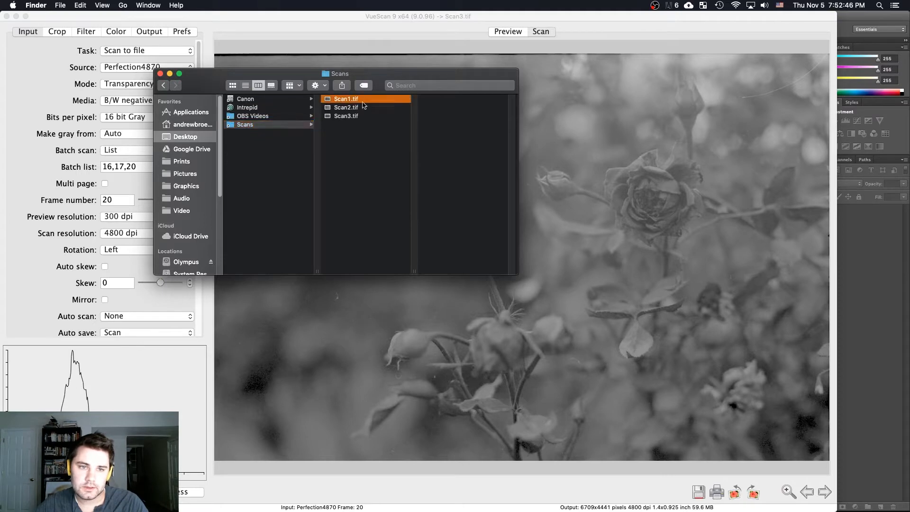
shift+click(341, 117)
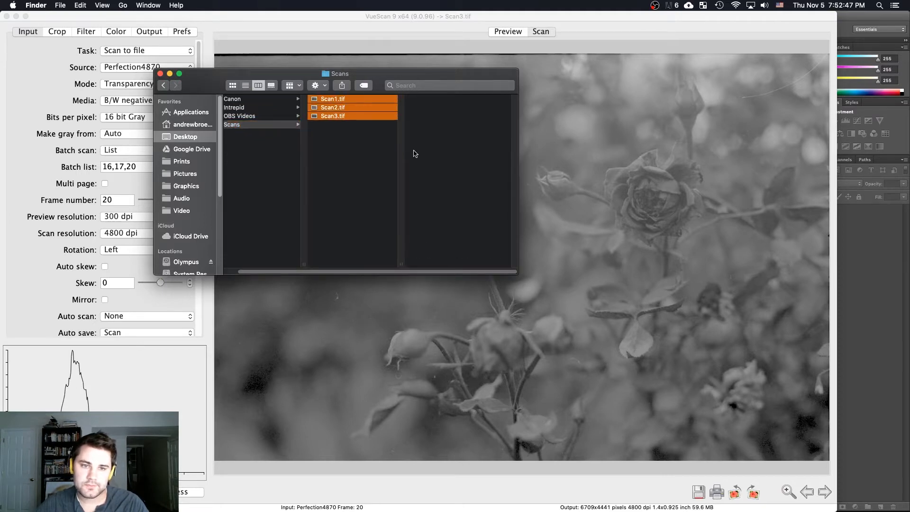
click(357, 153)
click(347, 101)
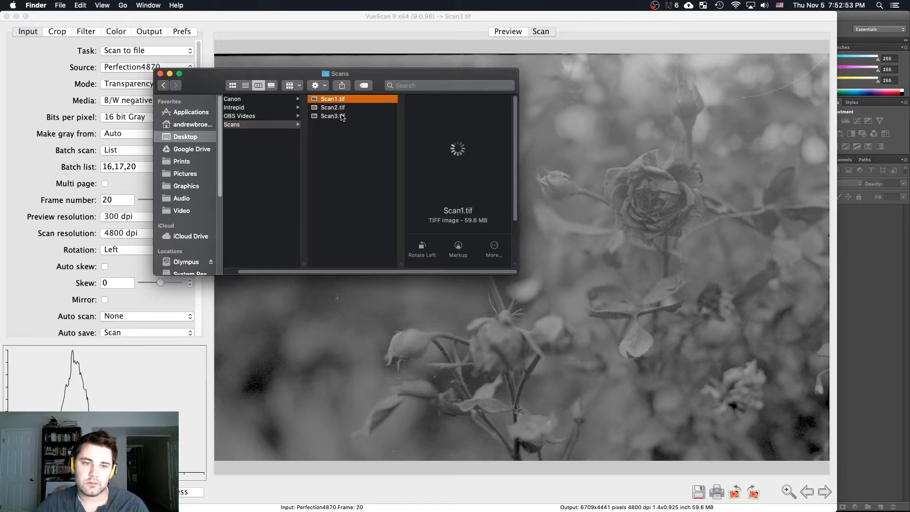
key(Down)
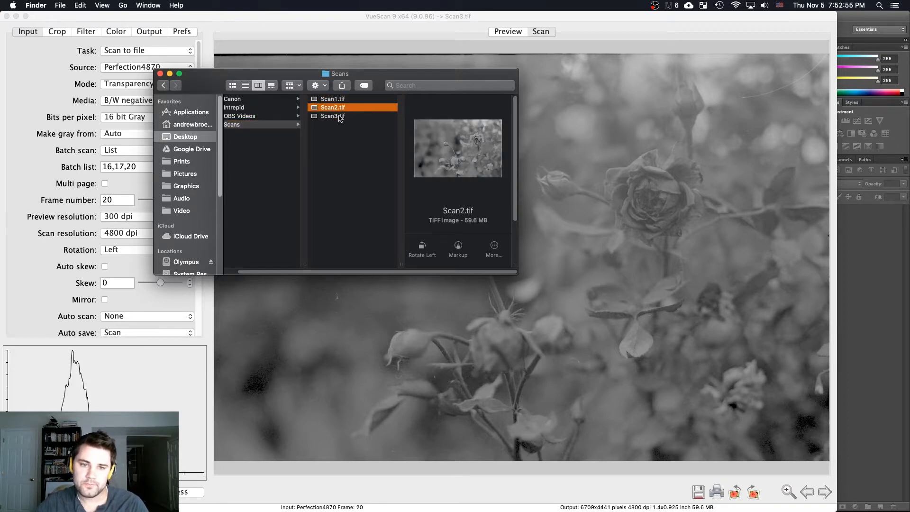
key(Down)
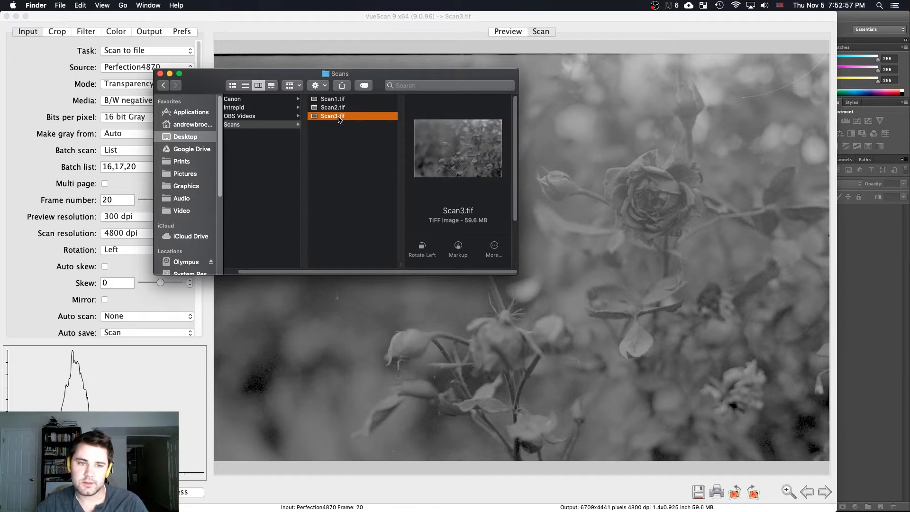
Open Scan1.tif, Scan2.tif and Scan3.tif together in Adobe Photoshop CS6
shift+click(339, 101)
right_click(339, 101)
mouse_move(403, 130)
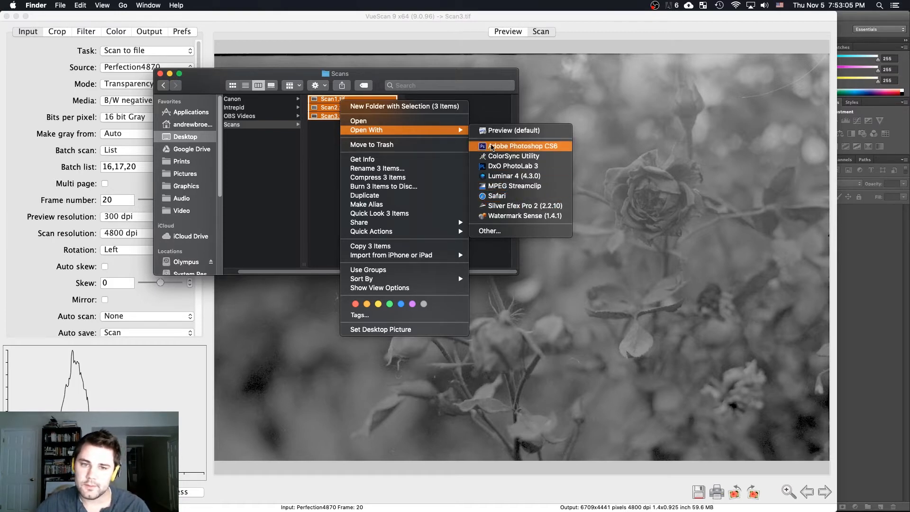
click(515, 148)
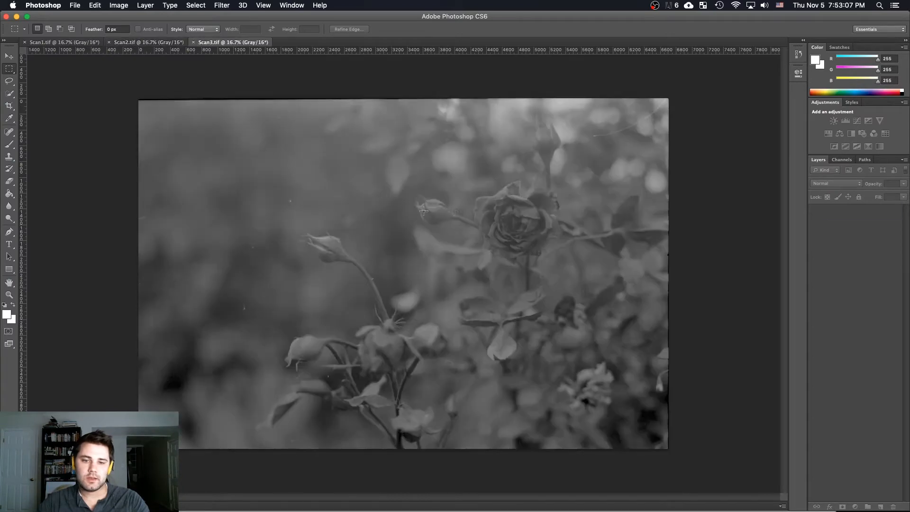
Compare the tones of the flowers and leaves across the Scan1, Scan2 and Scan3 images
click(147, 44)
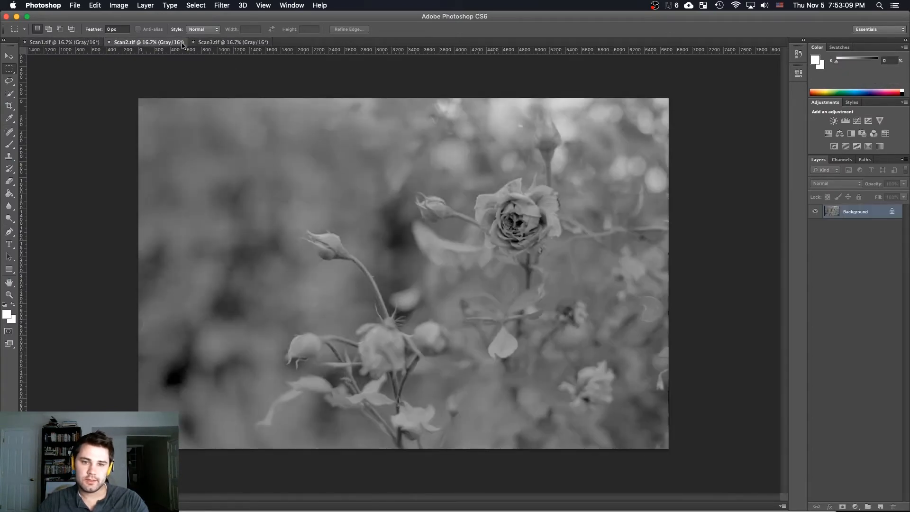
click(208, 43)
click(66, 43)
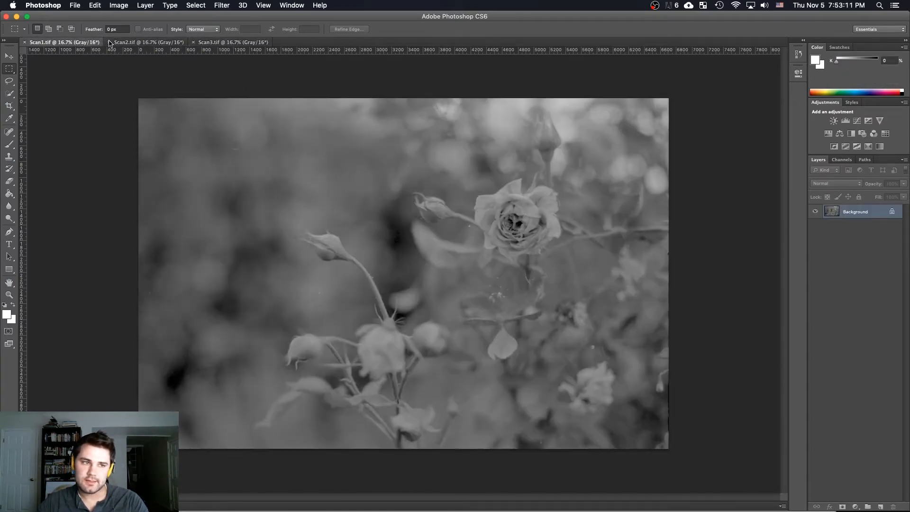
click(147, 42)
click(203, 43)
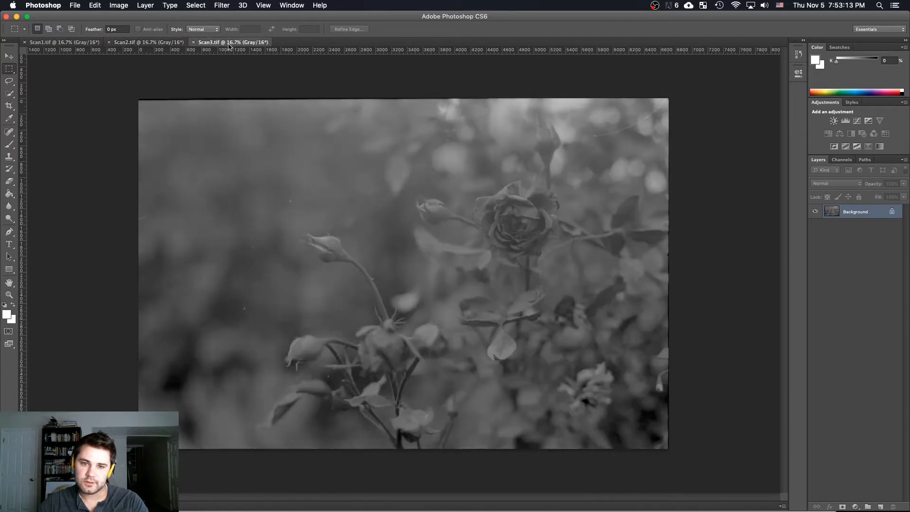
click(64, 42)
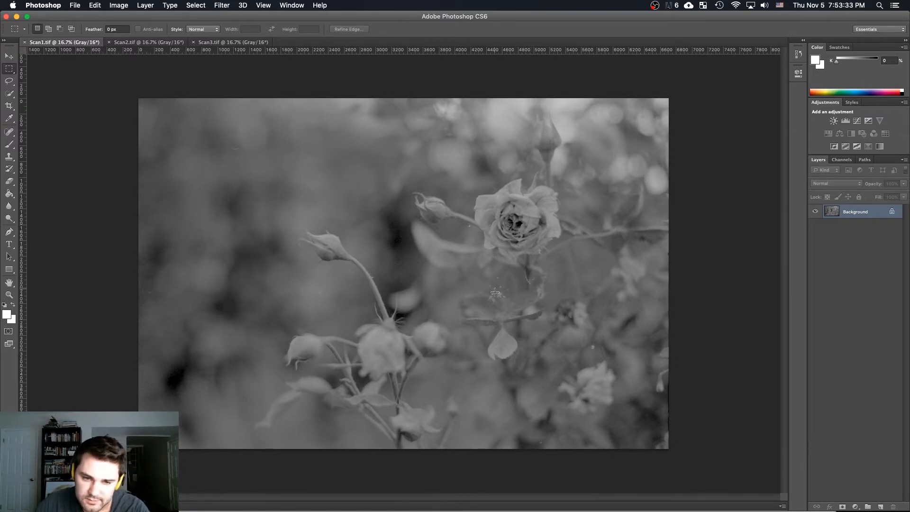
click(121, 42)
click(208, 42)
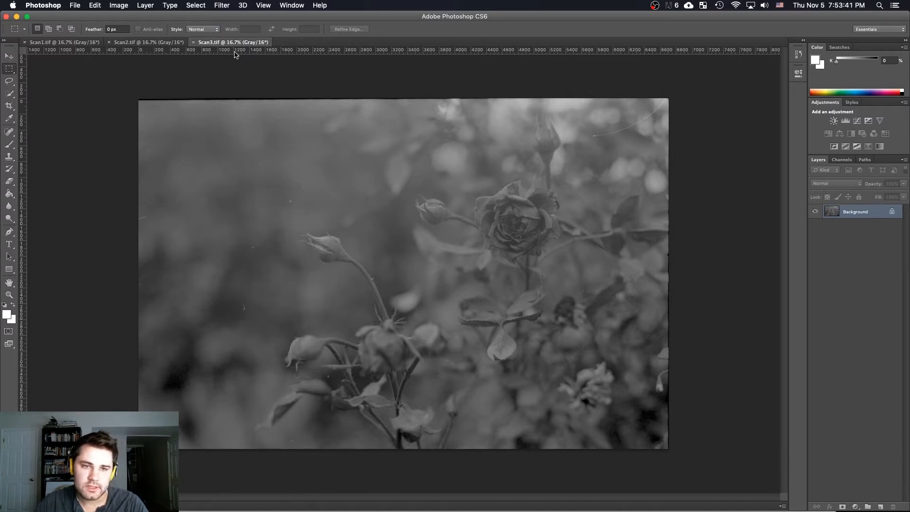
click(90, 43)
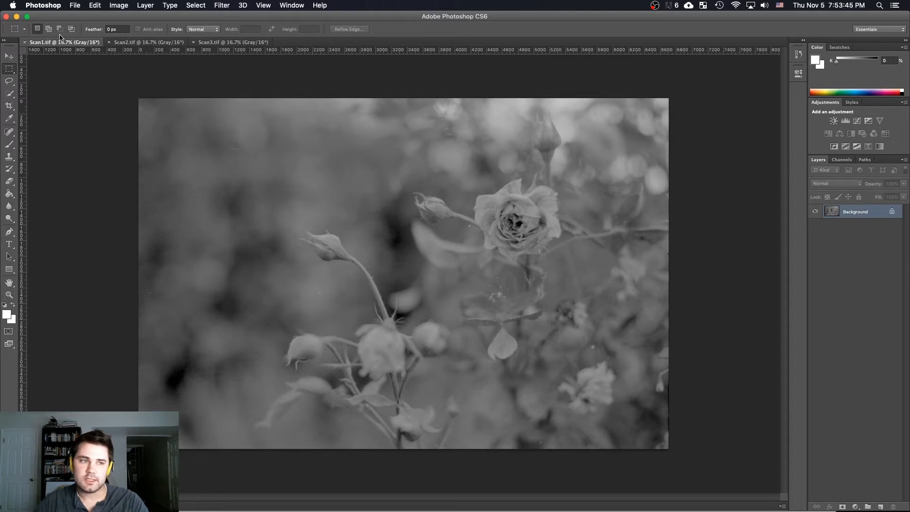
click(136, 44)
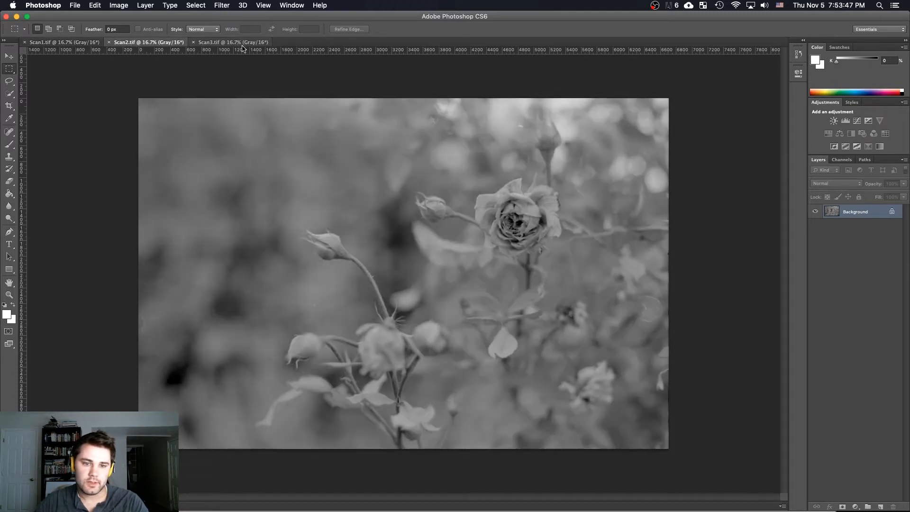
click(239, 43)
click(80, 44)
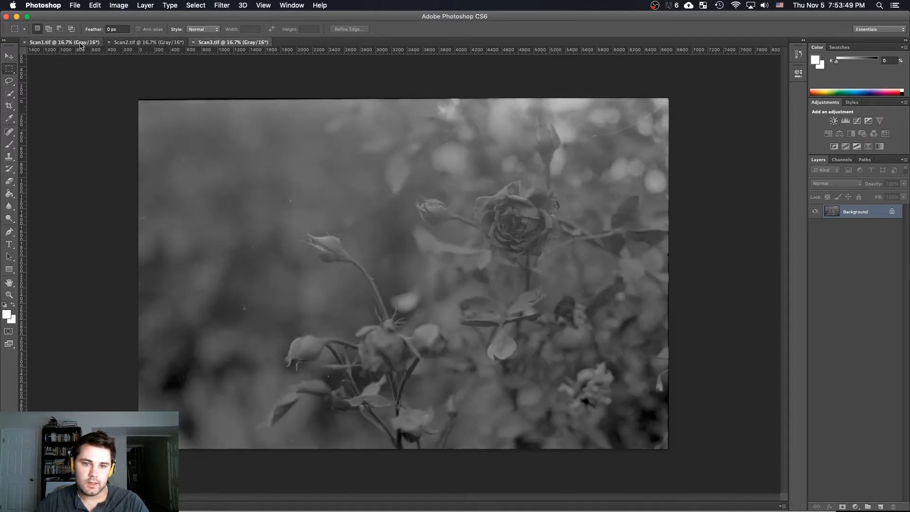
click(150, 44)
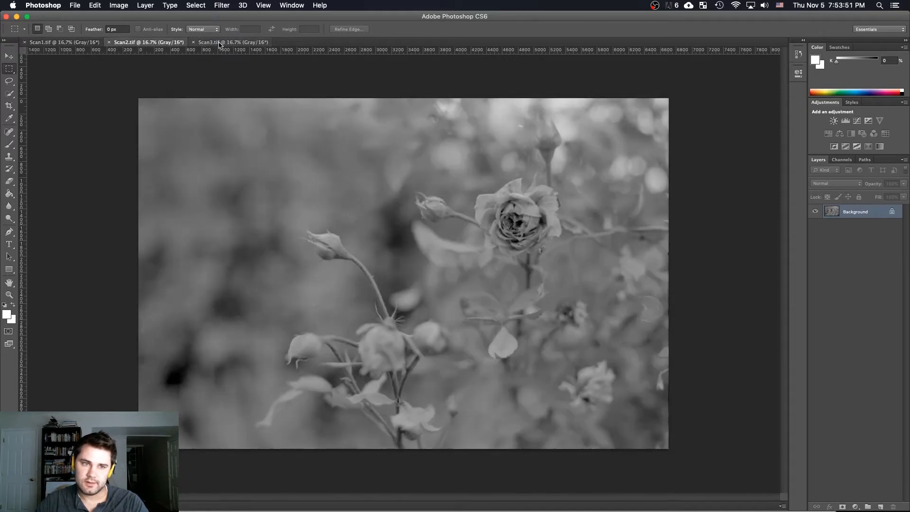
click(220, 44)
Enlarge the canvas of Scan1.tif to 6800 by 4500 pixels
click(82, 44)
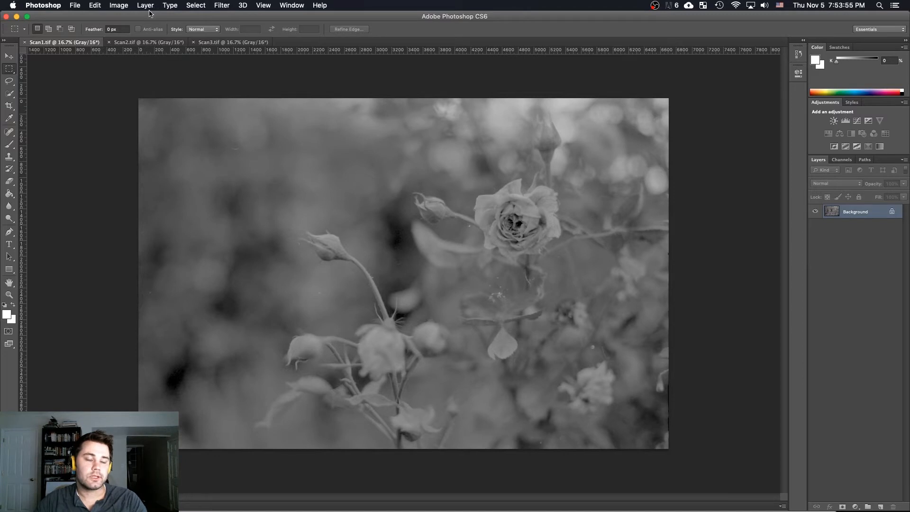
click(119, 5)
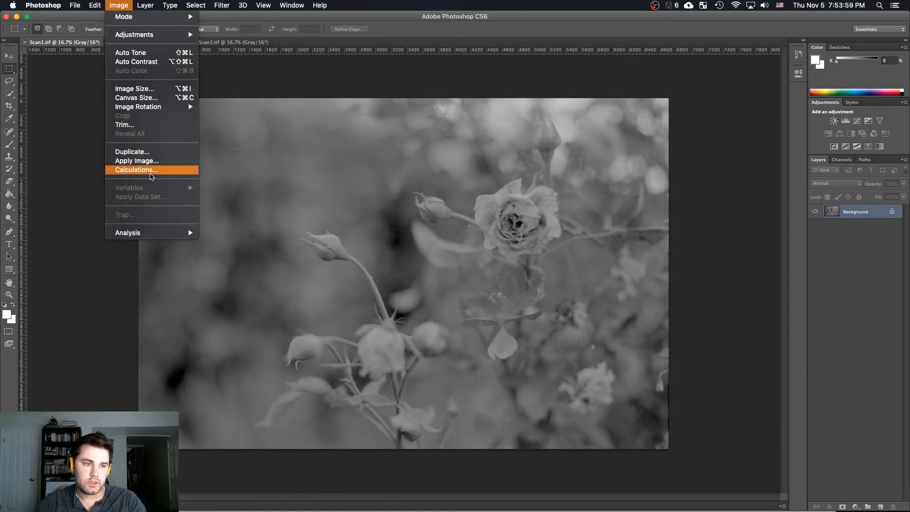
click(154, 98)
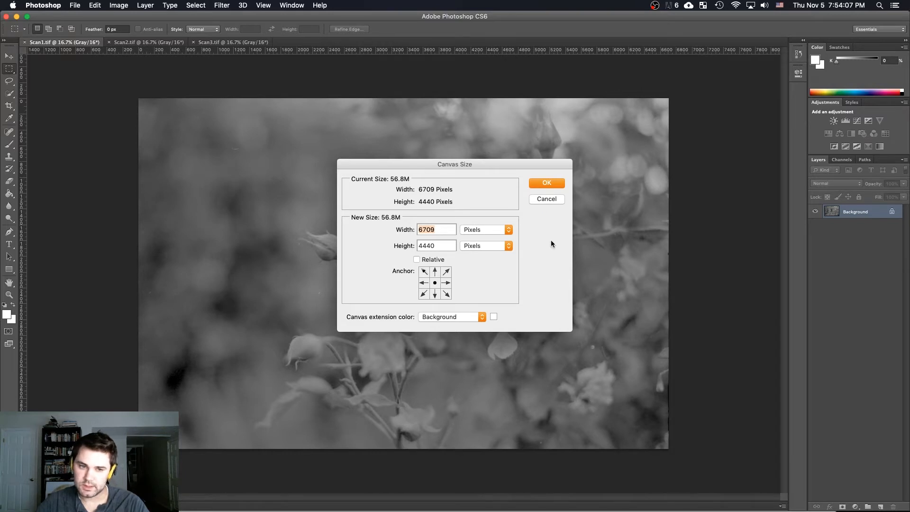
text(6800)
key(Tab)
text(4500)
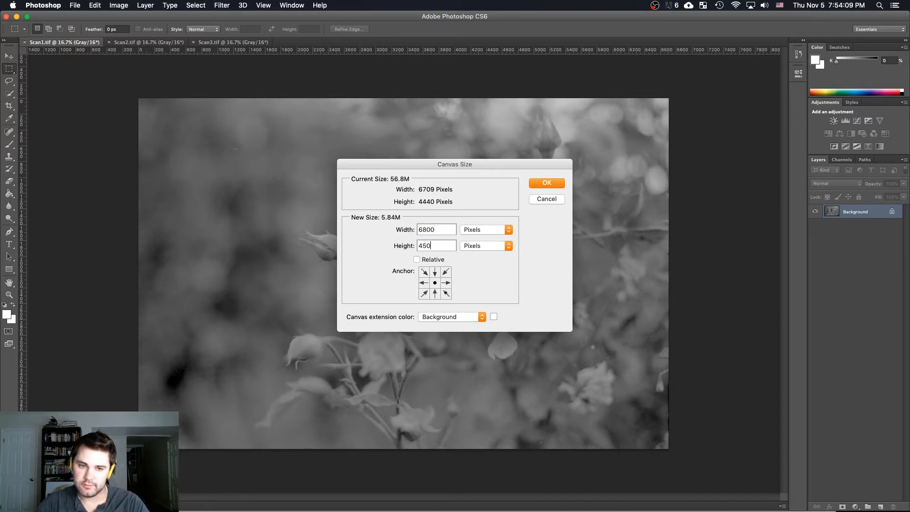
click(542, 181)
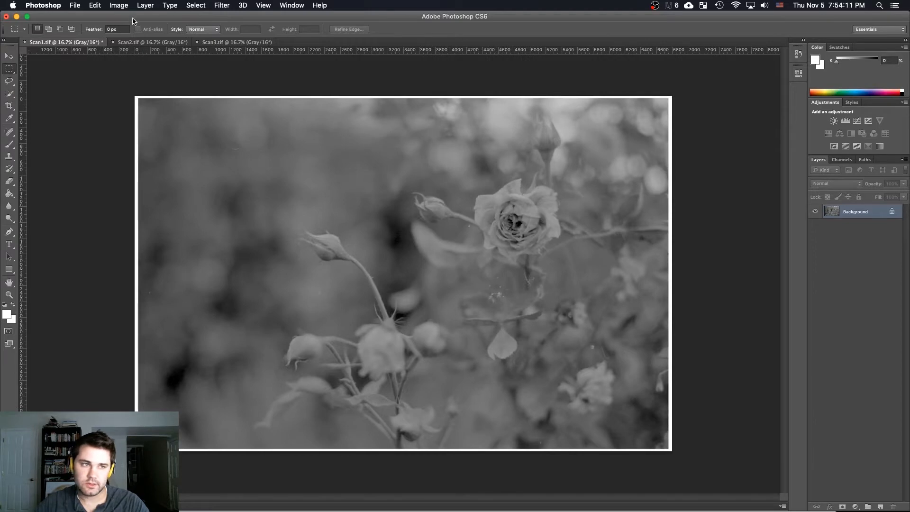
Enlarge the canvas of Scan2.tif to 6800 by 4500 pixels
key(super+z)
click(145, 6)
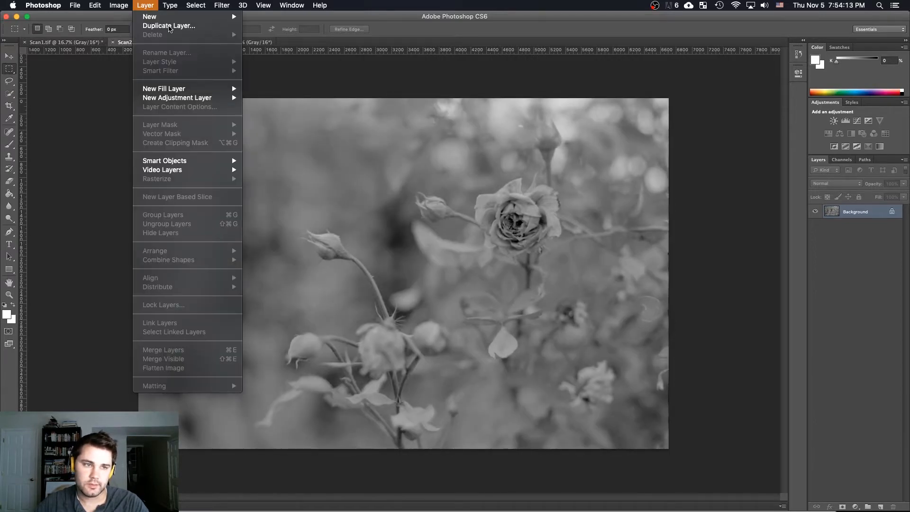
mouse_move(119, 5)
mouse_move(152, 110)
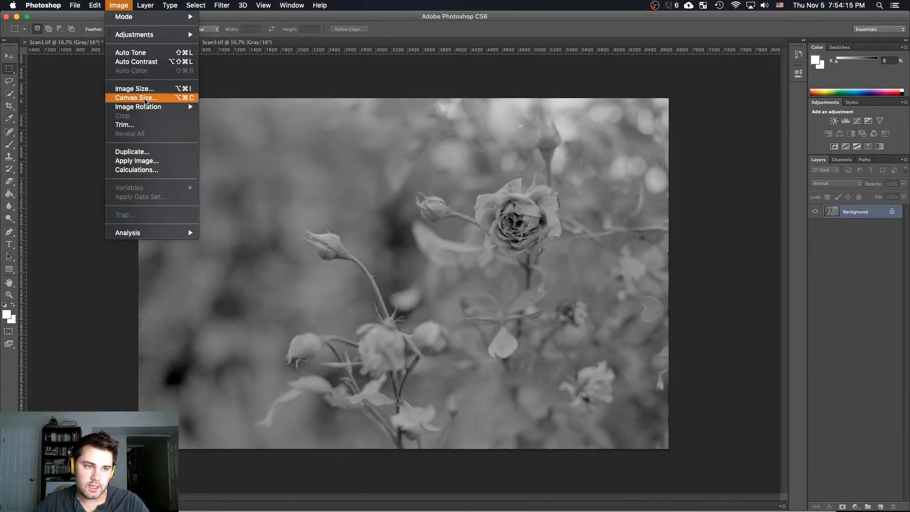
click(154, 98)
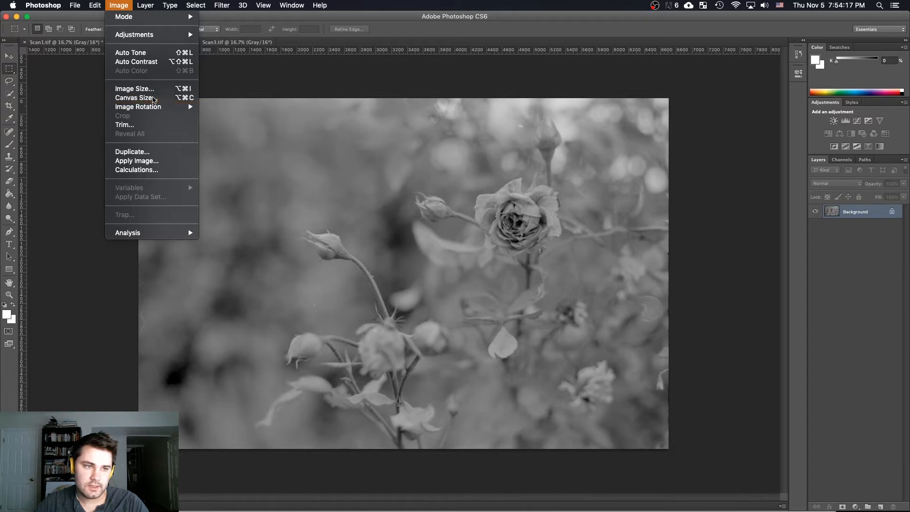
text(6800)
key(Tab)
text(4500)
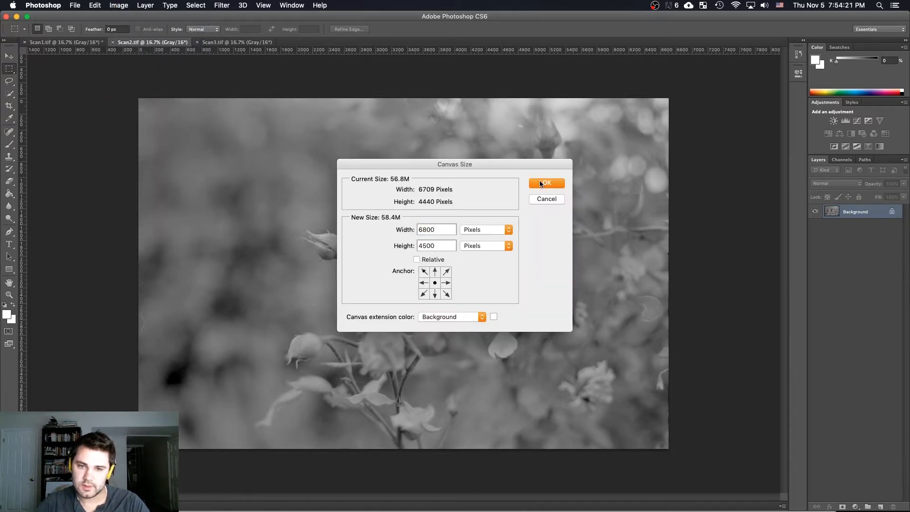
click(539, 183)
Enlarge the canvas of Scan3.tif to 6800 by 4500 pixels
click(213, 43)
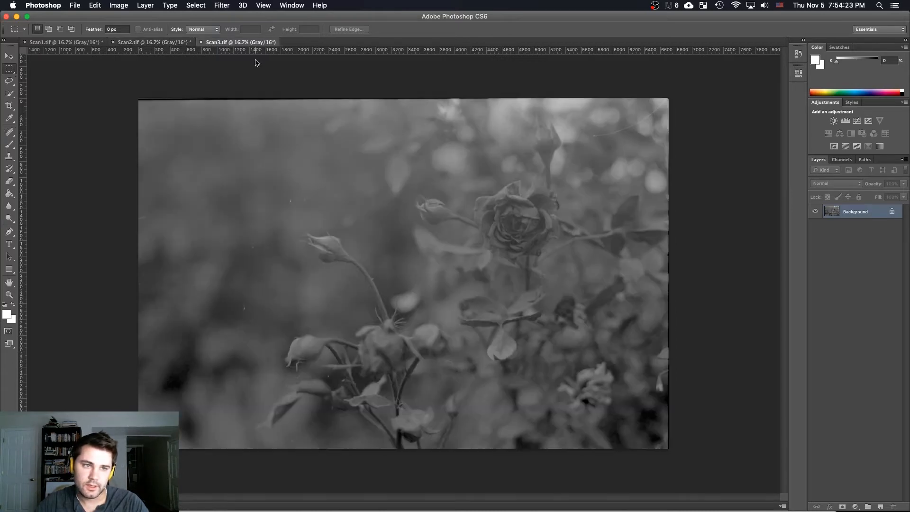
click(127, 6)
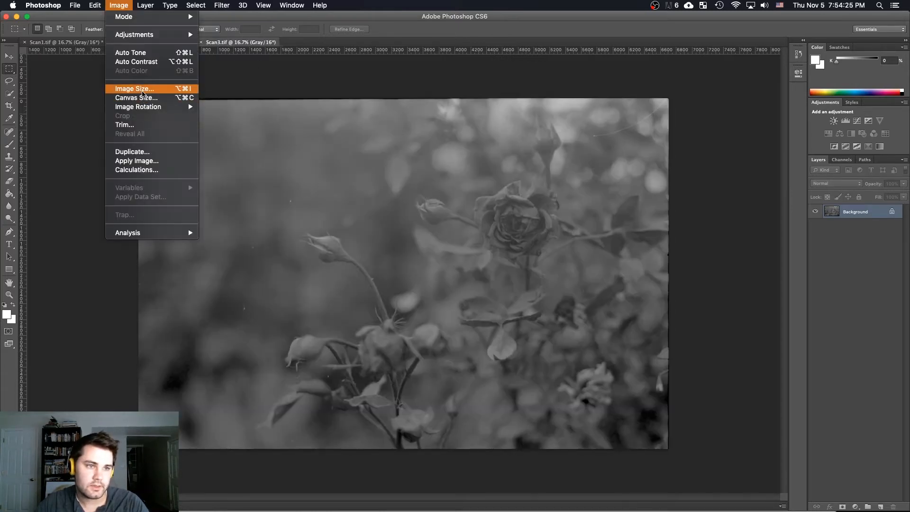
click(143, 96)
text(6800)
key(Tab)
text(4500)
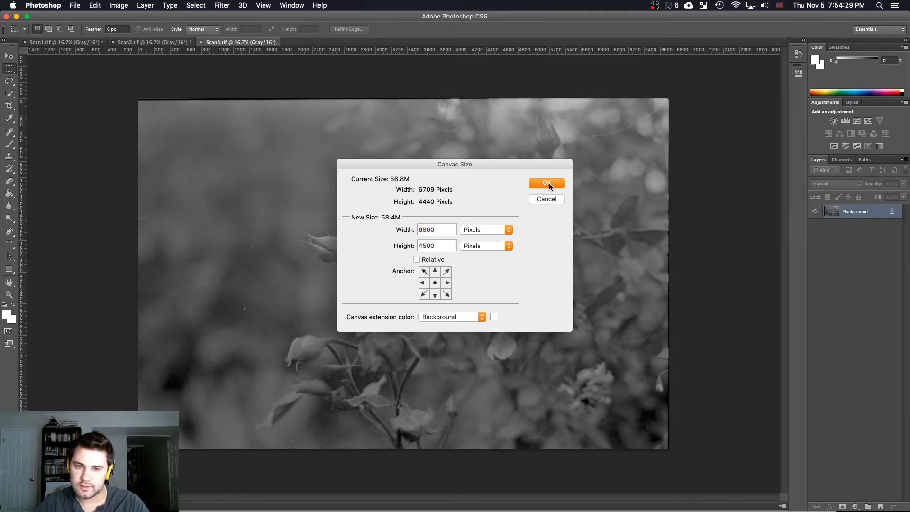
click(550, 186)
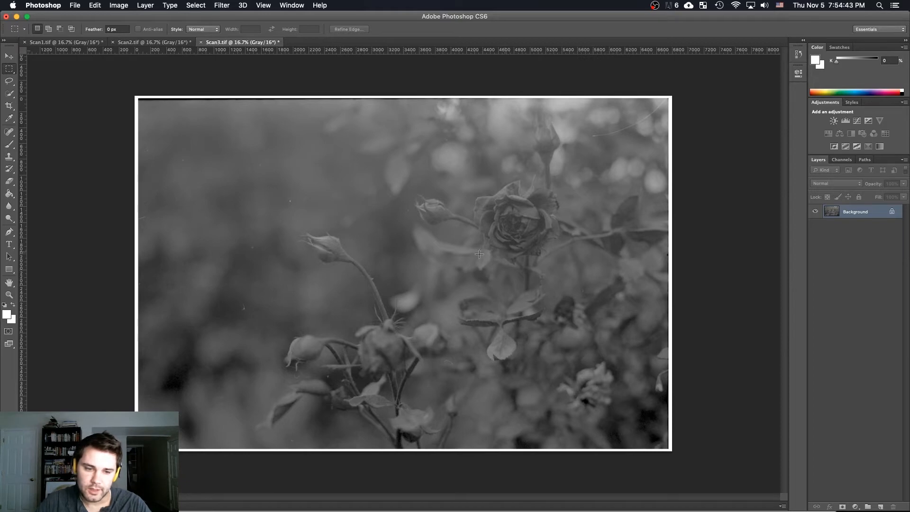
Review the three scans on their enlarged canvases, ending on Scan1.tif
click(150, 43)
click(71, 42)
click(152, 42)
click(217, 43)
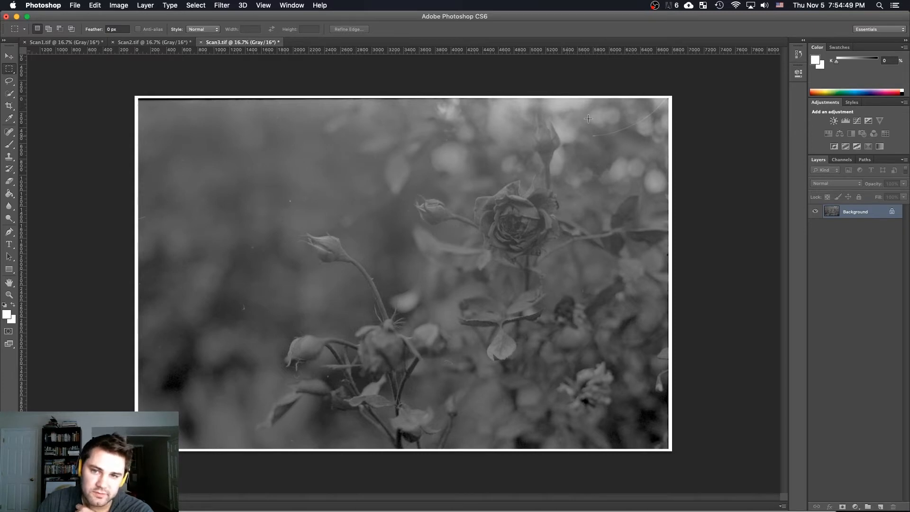
click(67, 42)
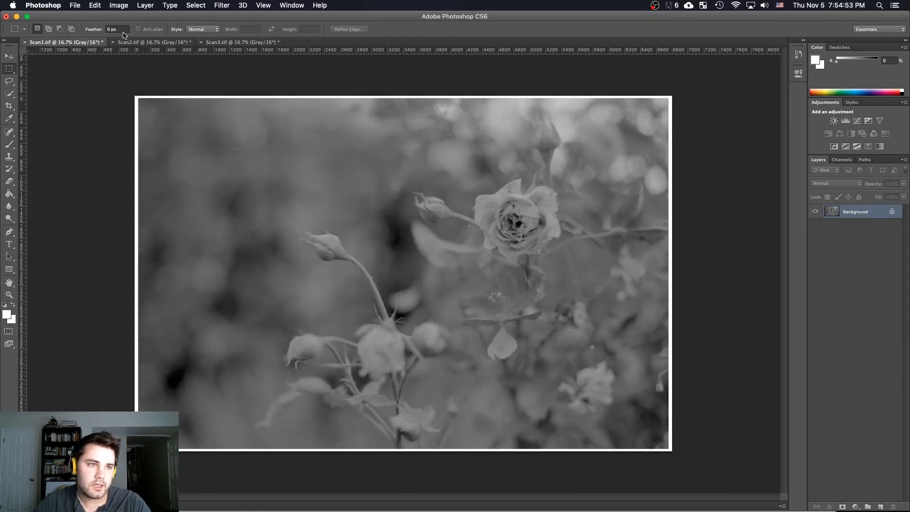
Show the channels of Scan3.tif
click(219, 43)
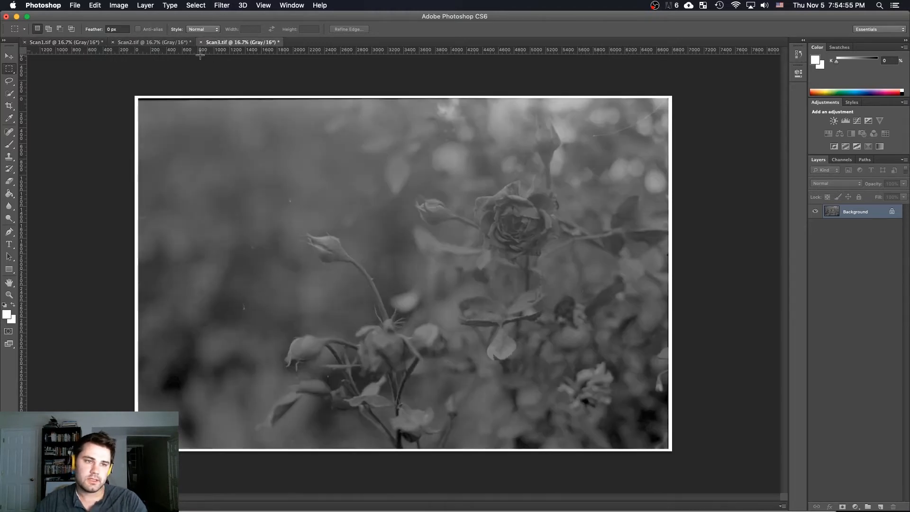
click(841, 160)
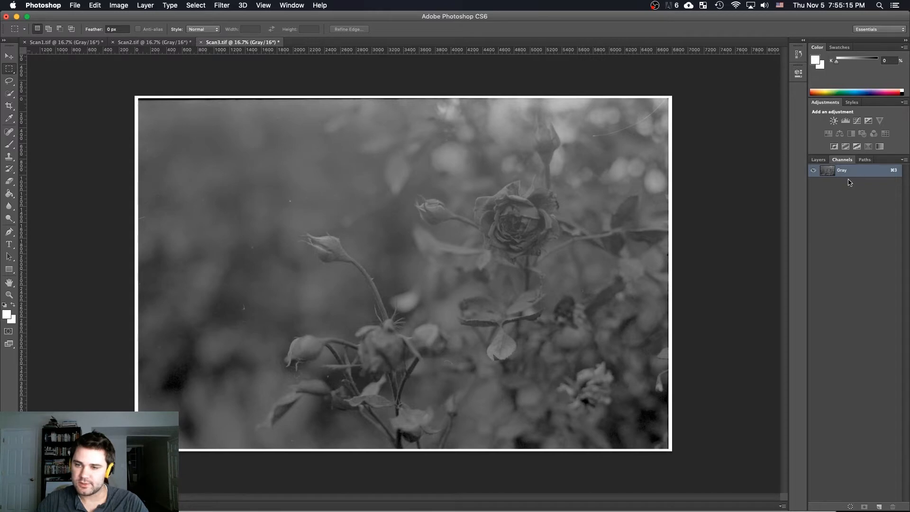
Hide the Channels list and bring it back
click(266, 6)
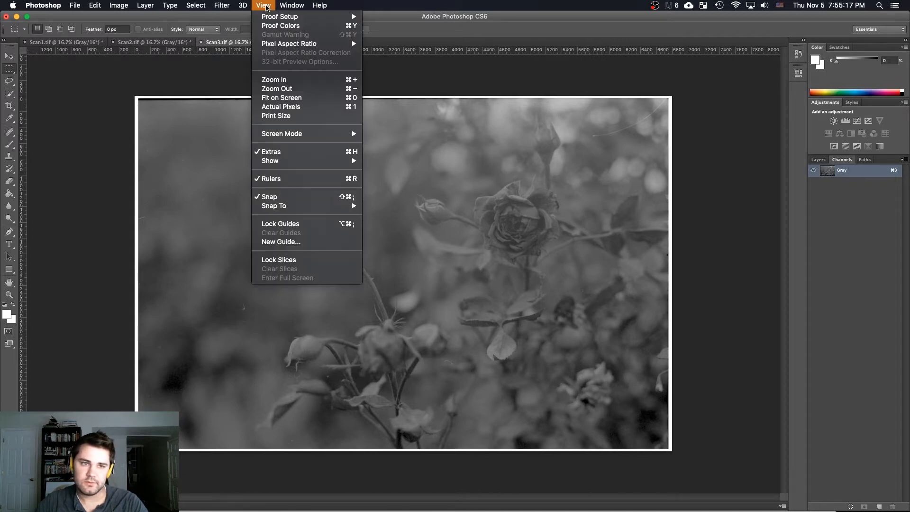
click(300, 107)
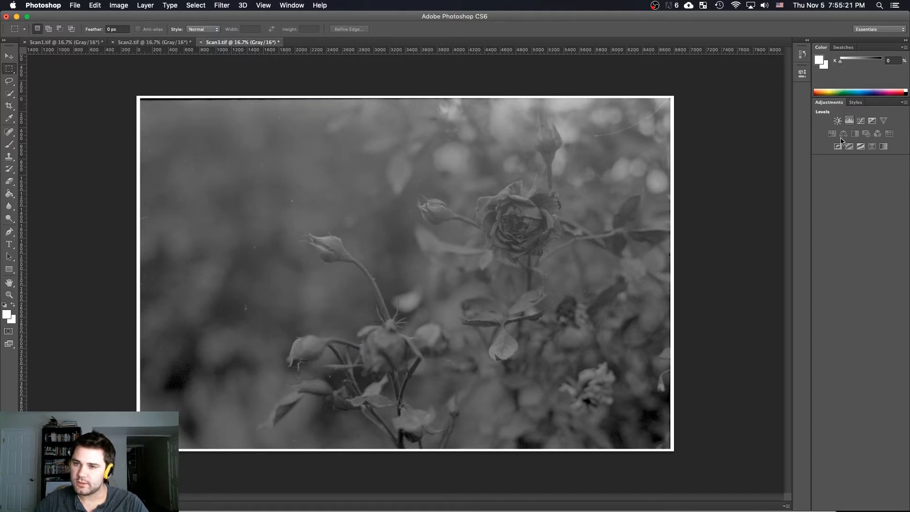
click(292, 5)
click(299, 107)
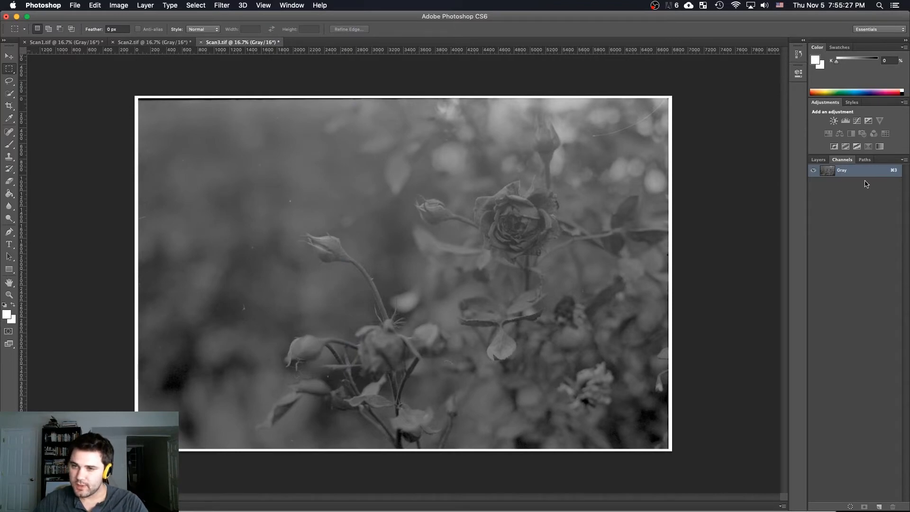
Merge the scans into one RGB Color image with Scan1.tif as red, Scan2.tif as green and Scan3.tif as blue
click(905, 160)
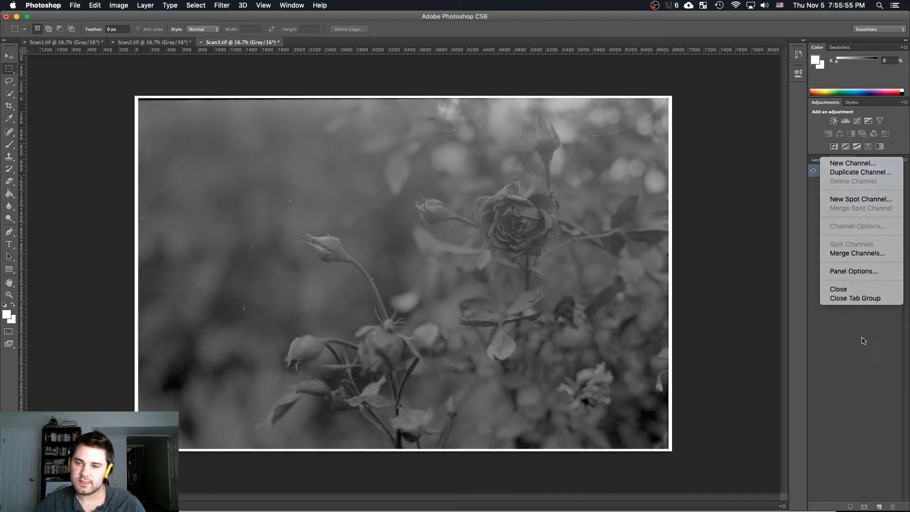
click(752, 286)
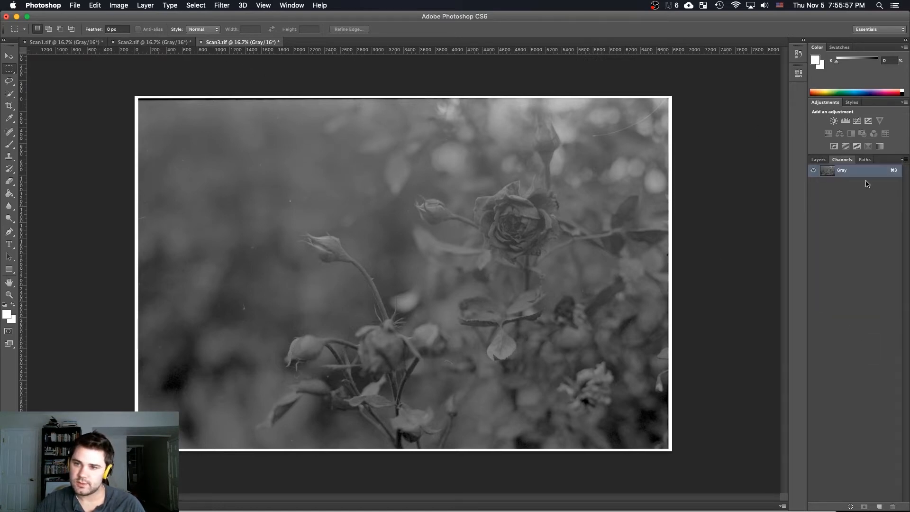
click(904, 160)
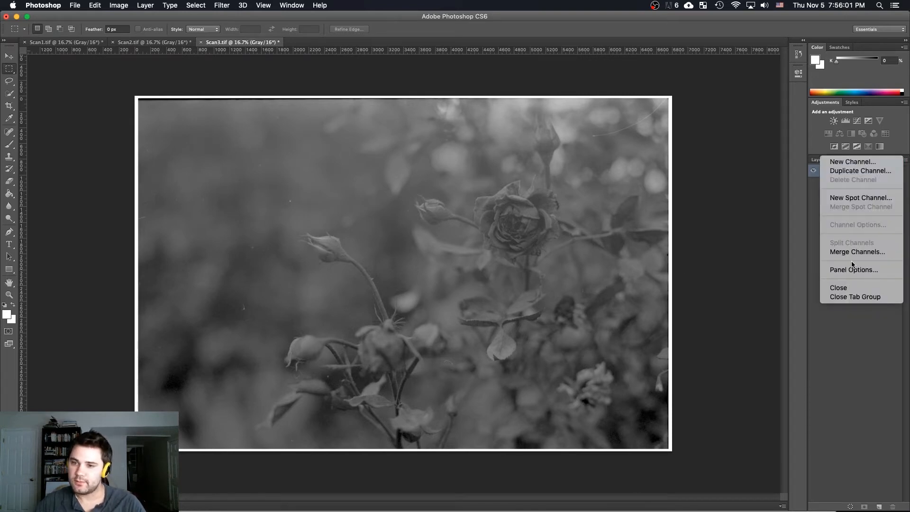
click(869, 250)
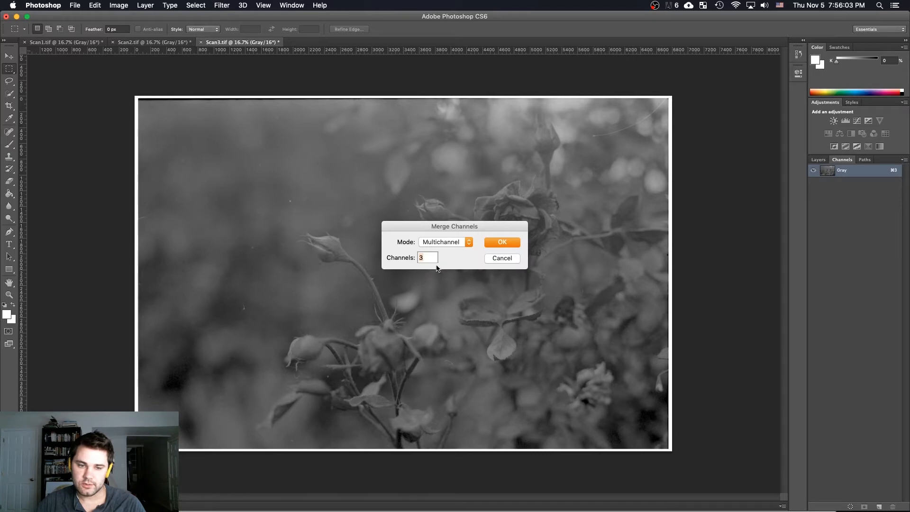
click(441, 242)
click(441, 214)
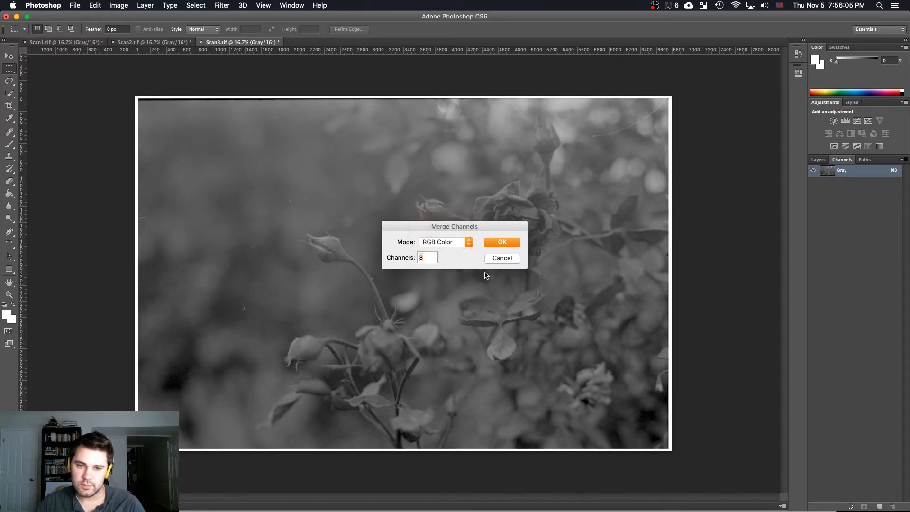
click(494, 243)
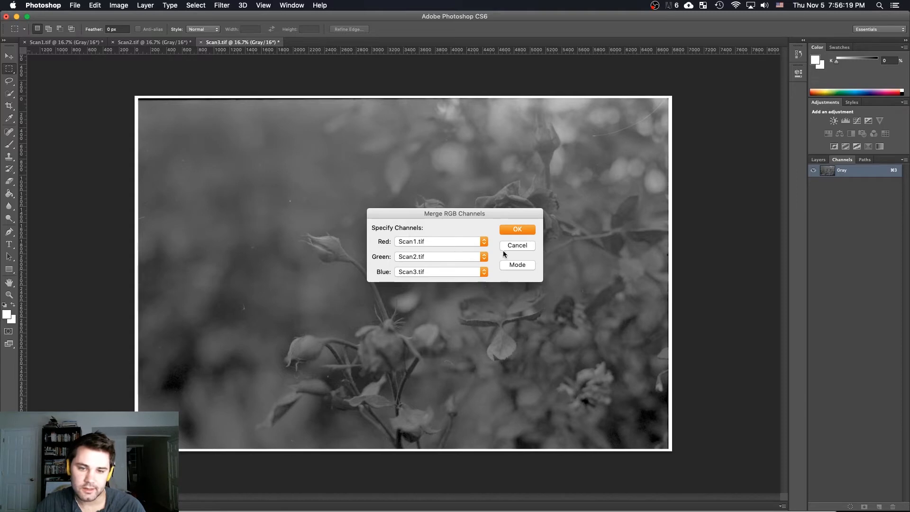
click(514, 230)
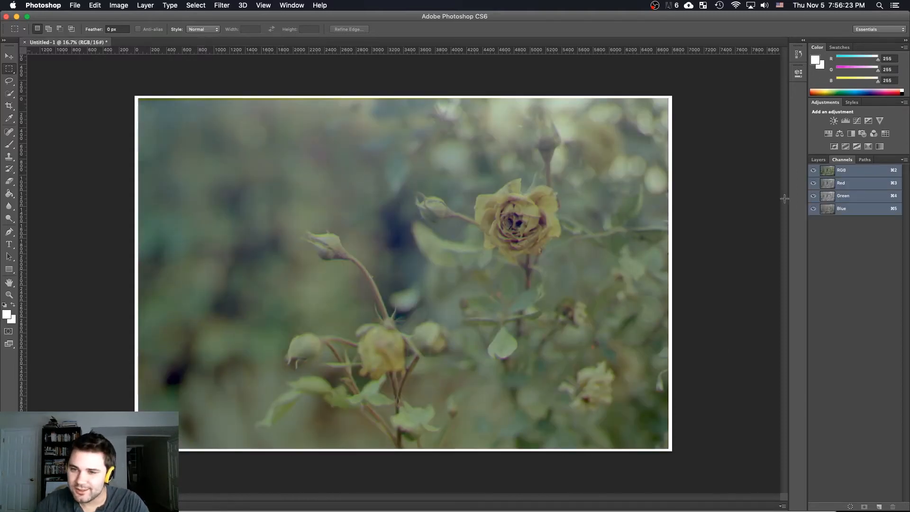
Add a Curves adjustment layer above the merged image's Background layer
click(817, 159)
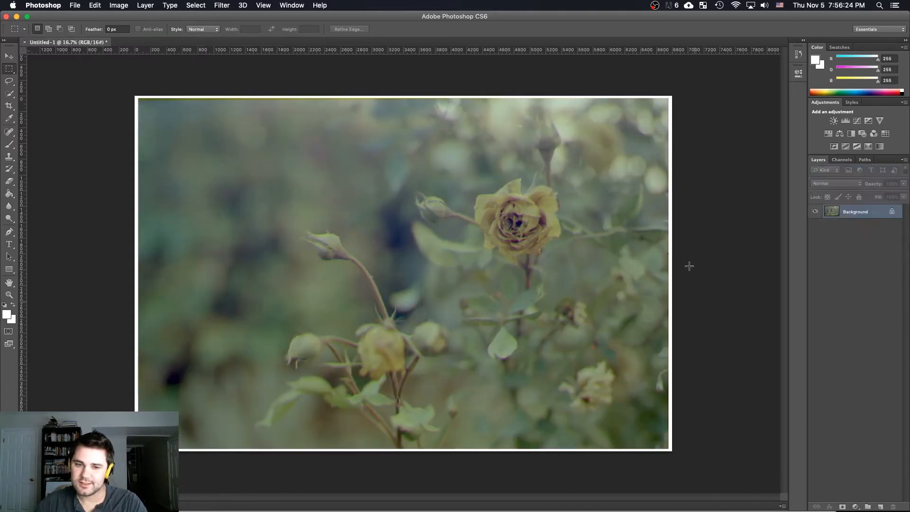
click(855, 507)
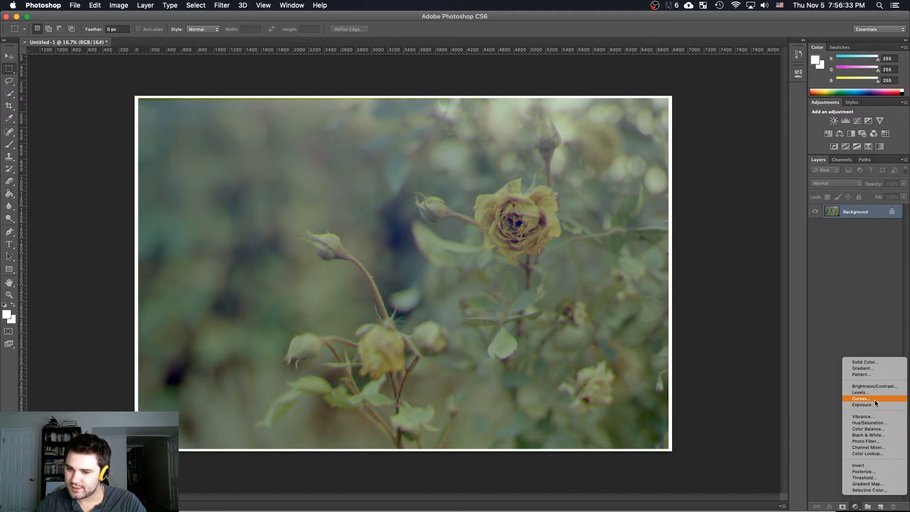
click(876, 399)
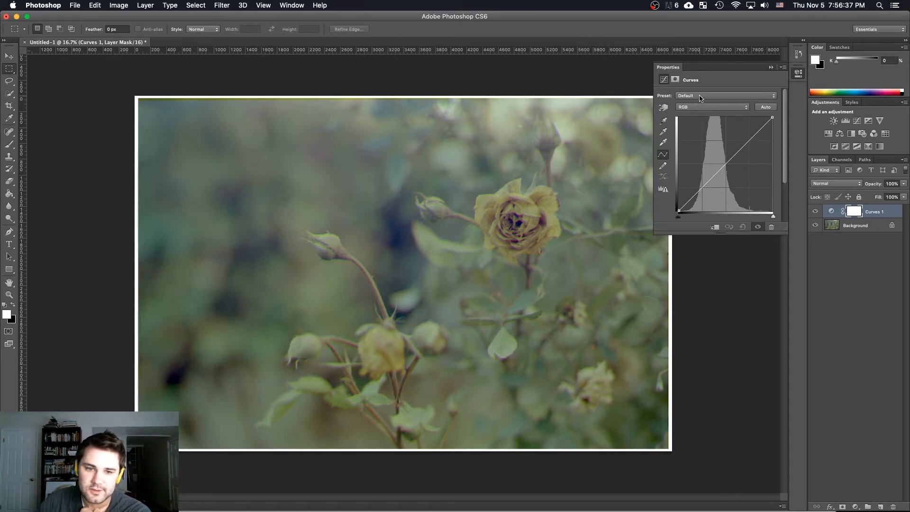
click(772, 69)
On the Background layer, shift the Red channel slightly to line up its bud and stem edges with the other channels at actual pixels
click(855, 227)
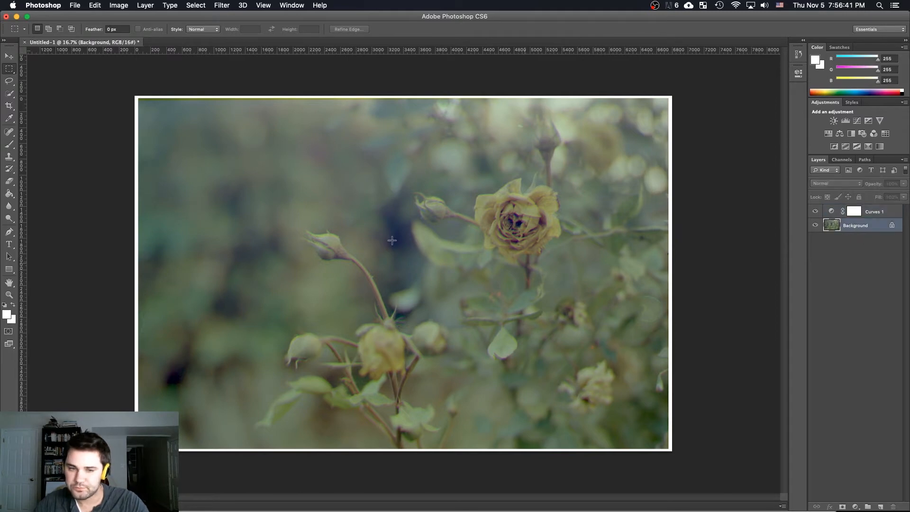
key(z)
right_click(370, 278)
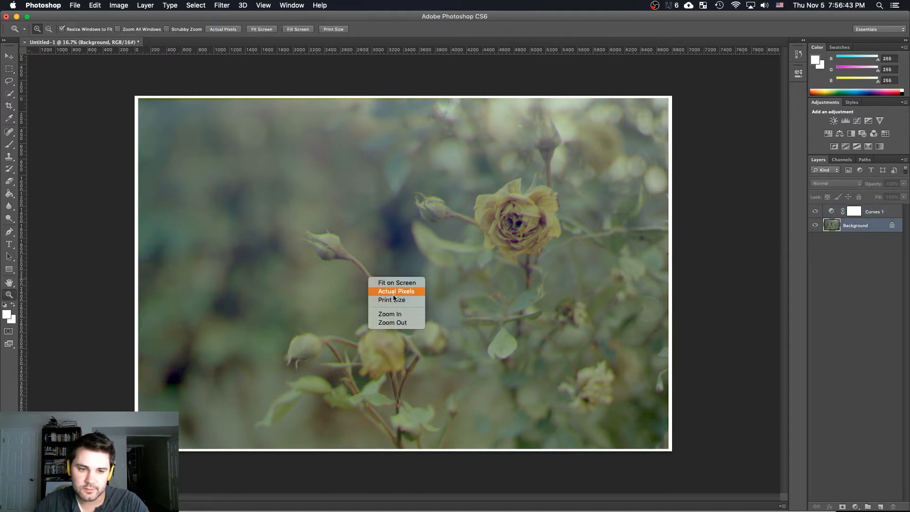
click(394, 299)
drag(309, 313, 538, 262)
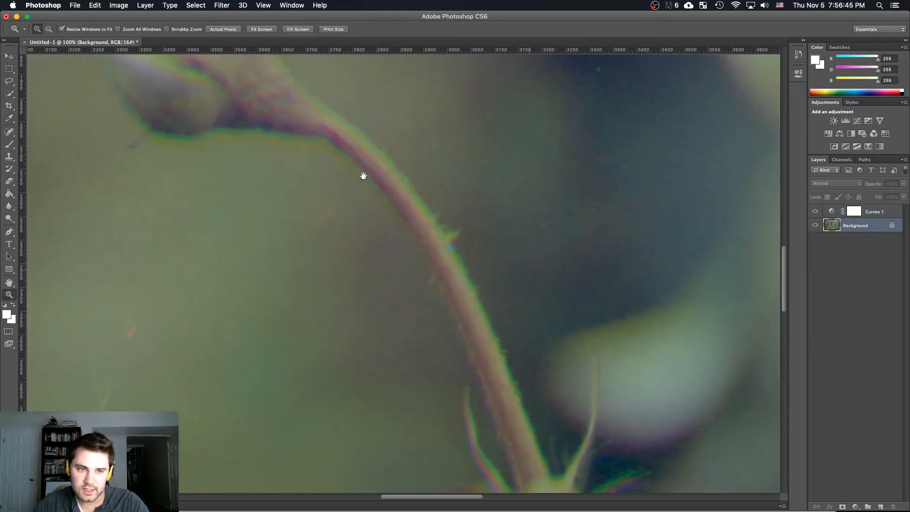
drag(430, 179, 441, 266)
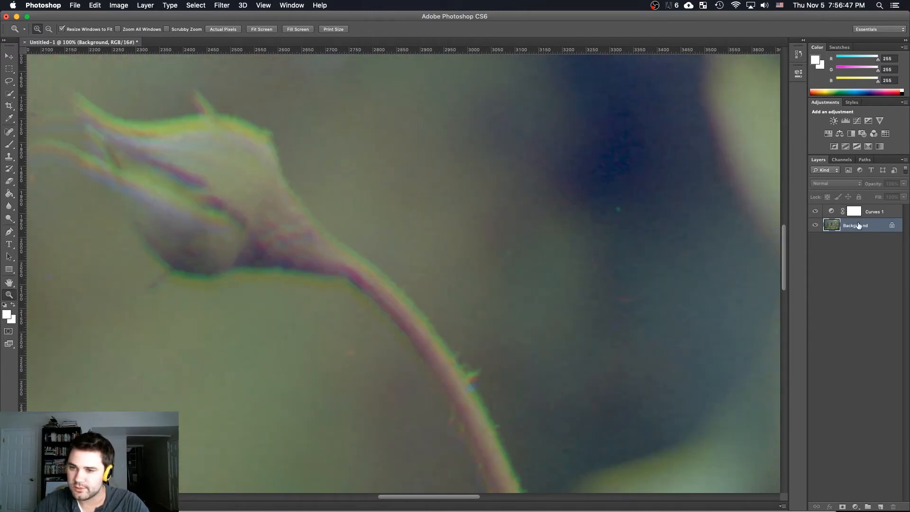
click(843, 160)
click(842, 183)
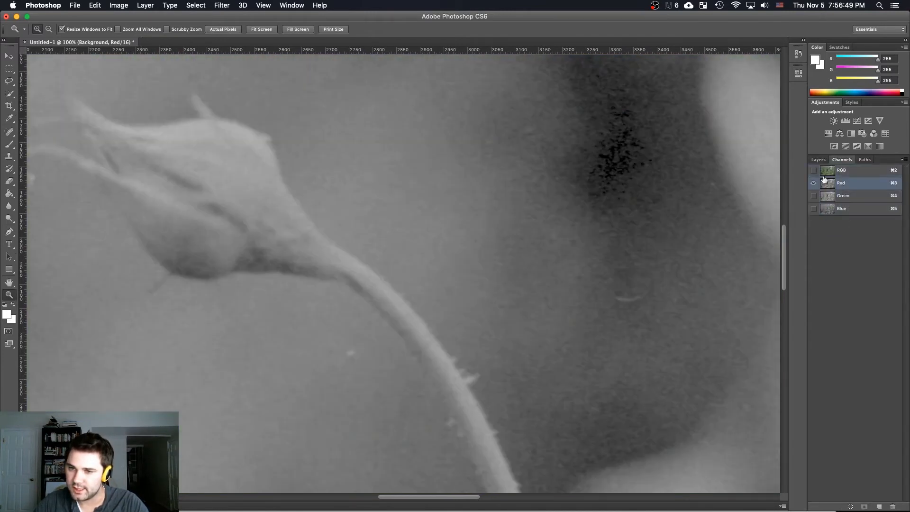
key(v)
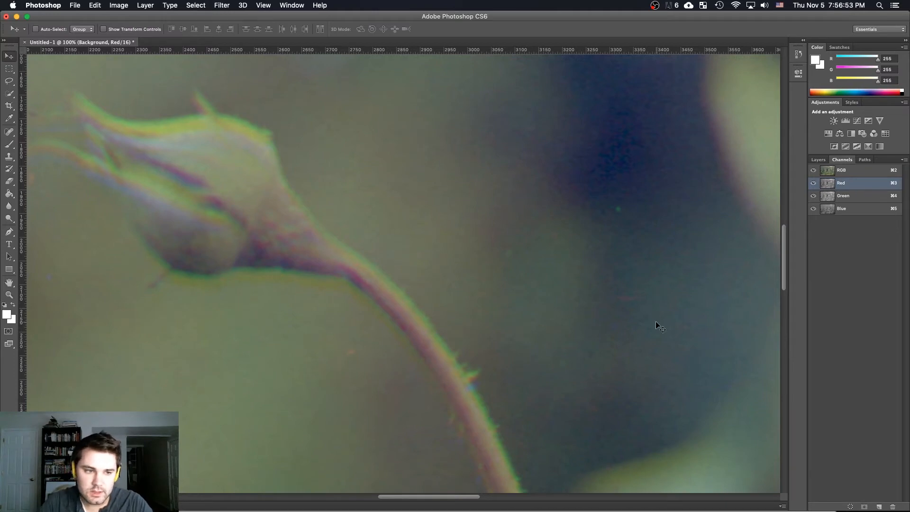
mouse_move(465, 269)
mouse_down()
mouse_move(462, 258)
mouse_move(464, 269)
mouse_move(480, 248)
mouse_move(505, 245)
mouse_move(471, 267)
mouse_up()
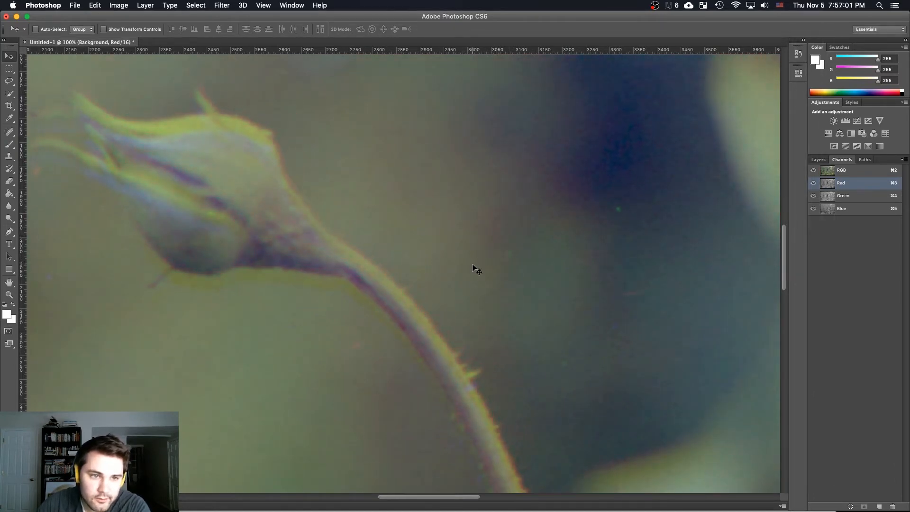
Shift the Green and Blue channels slightly to remove the remaining colour fringes around the bud and stem
click(856, 200)
mouse_move(441, 240)
mouse_down()
mouse_move(454, 241)
mouse_move(452, 252)
mouse_up()
click(844, 209)
mouse_move(438, 214)
mouse_down()
mouse_move(438, 240)
mouse_move(450, 242)
mouse_move(431, 256)
mouse_move(442, 232)
mouse_up()
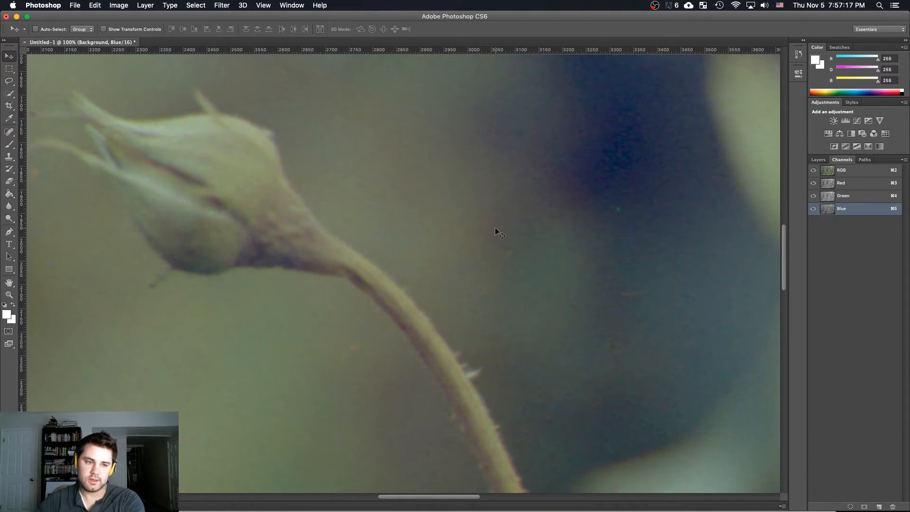
Examine the channel alignment across the whole merged image
key(z)
right_click(485, 234)
click(508, 248)
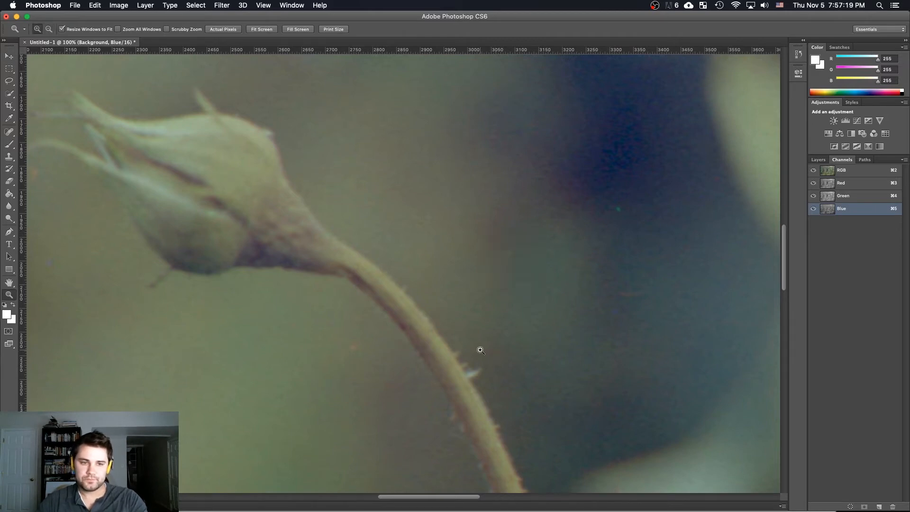
alt+click(456, 298)
alt+click(457, 299)
alt+click(457, 298)
alt+click(458, 298)
alt+click(458, 299)
click(422, 270)
click(425, 294)
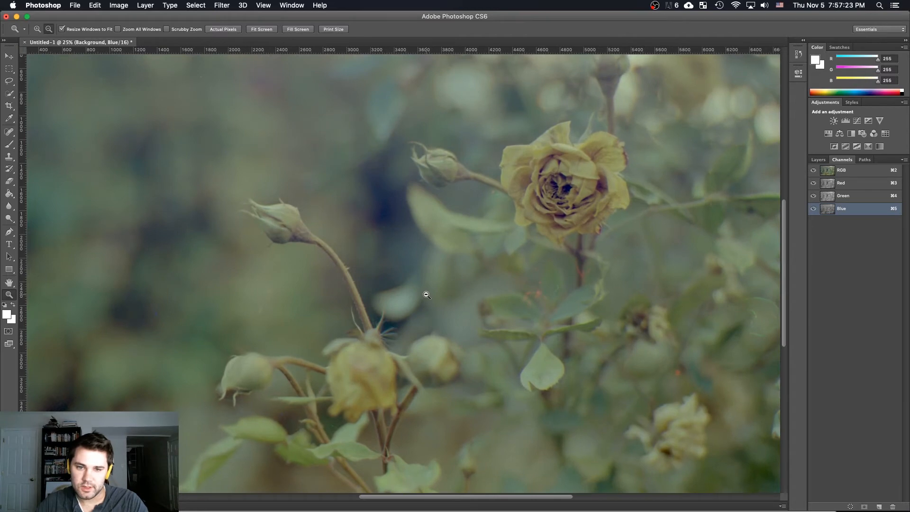
alt+click(425, 295)
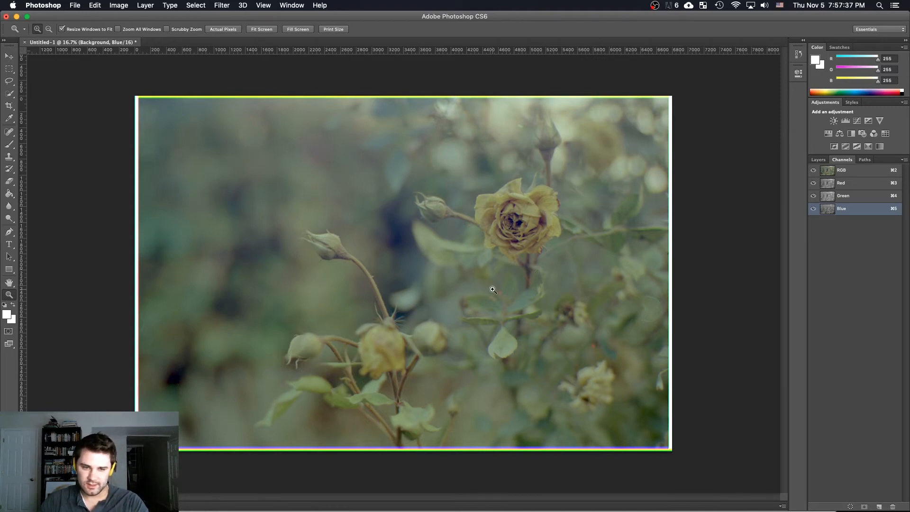
Raise the midtones of the Red curve in the Curves adjustment layer
key(v)
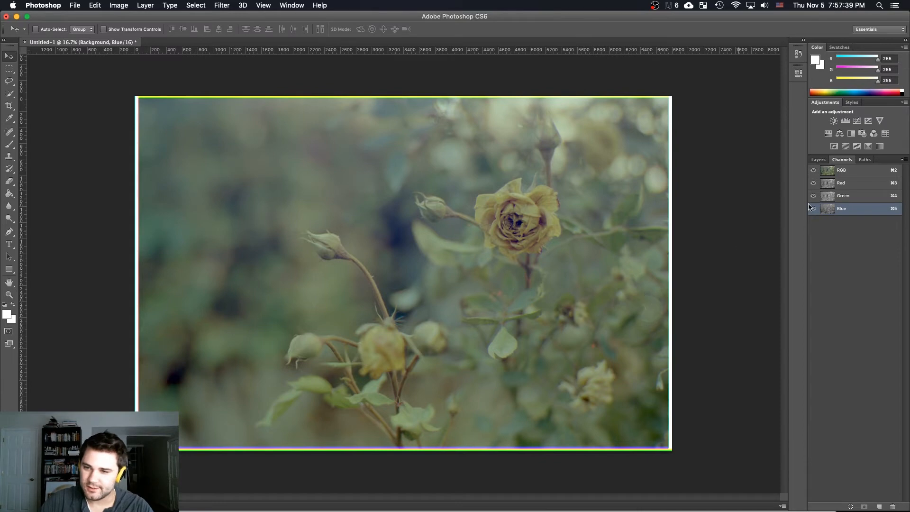
click(819, 159)
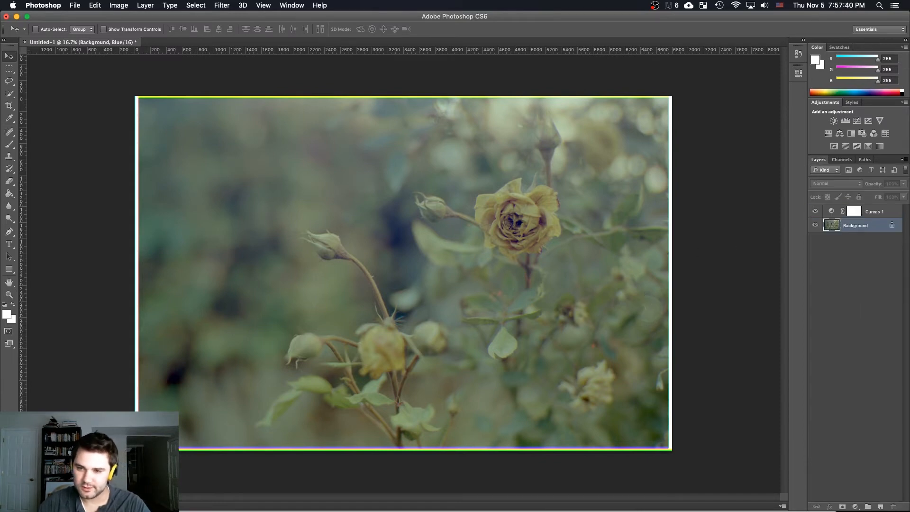
click(869, 211)
double_click(854, 213)
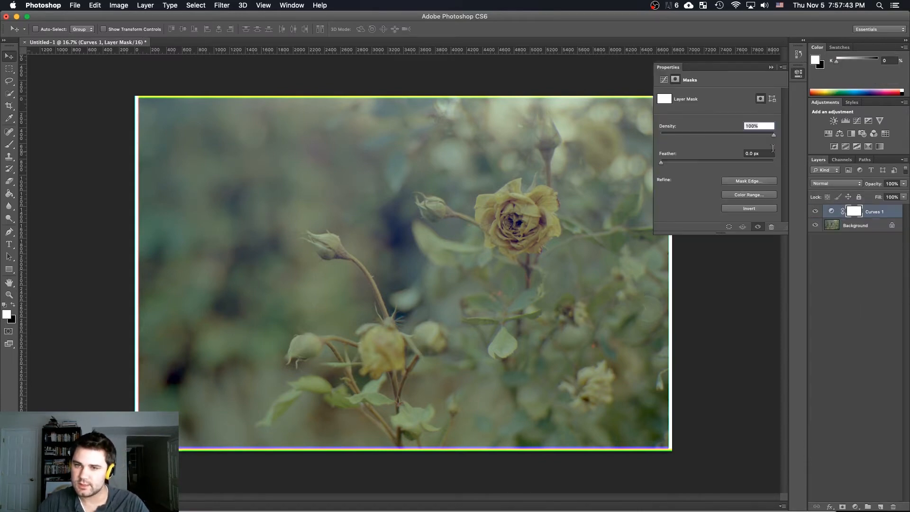
click(861, 212)
click(861, 266)
click(831, 211)
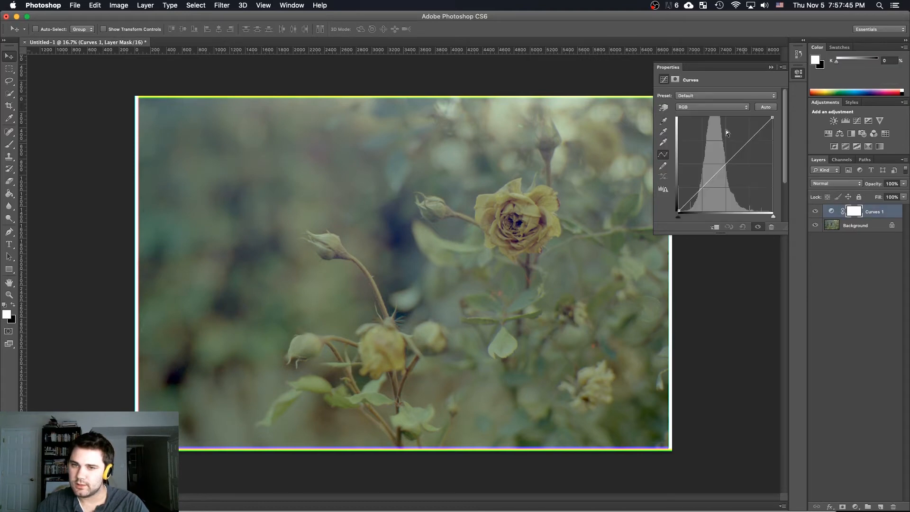
click(690, 106)
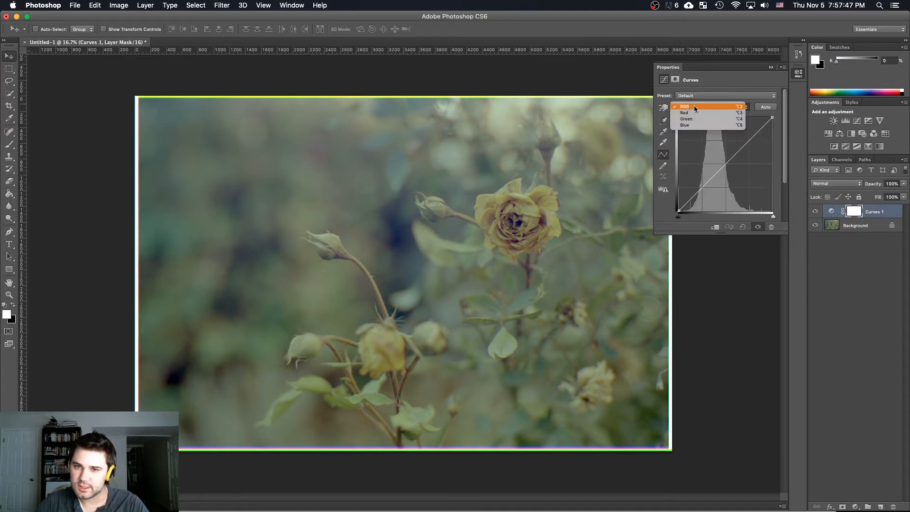
click(695, 112)
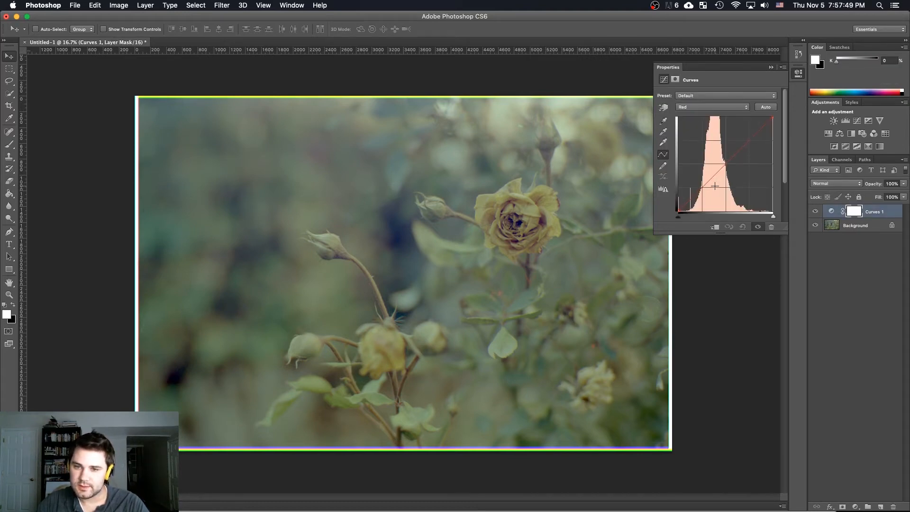
mouse_move(714, 177)
mouse_down()
mouse_move(717, 186)
mouse_move(711, 171)
mouse_up()
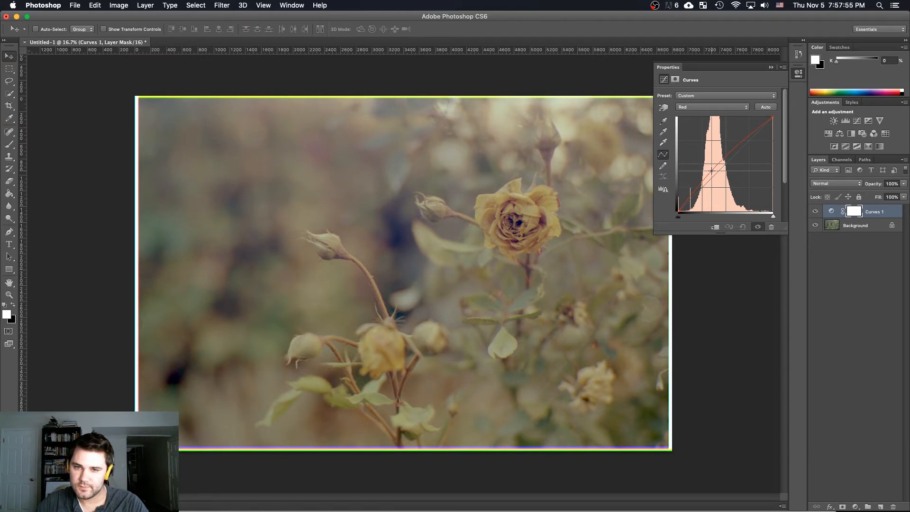
Try a small midtone adjustment on the Green curve and undo it
click(696, 108)
click(696, 119)
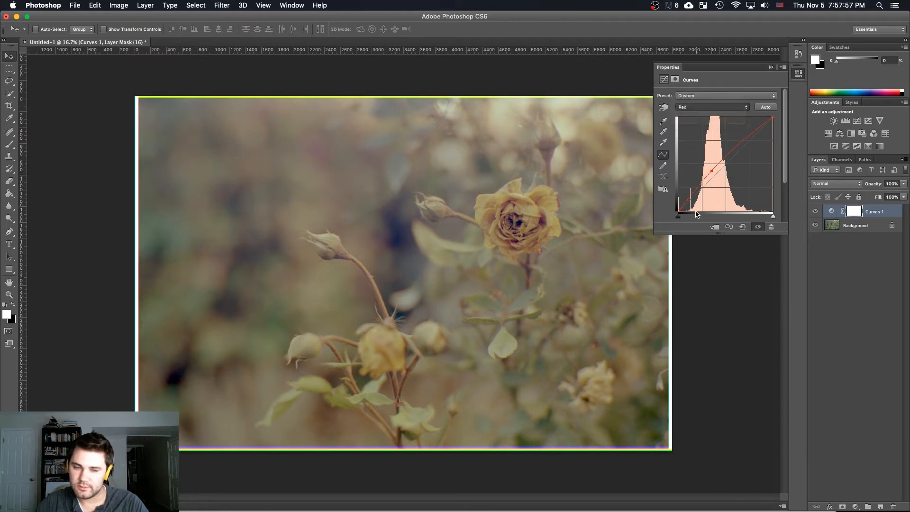
drag(714, 177, 716, 172)
key(super+z)
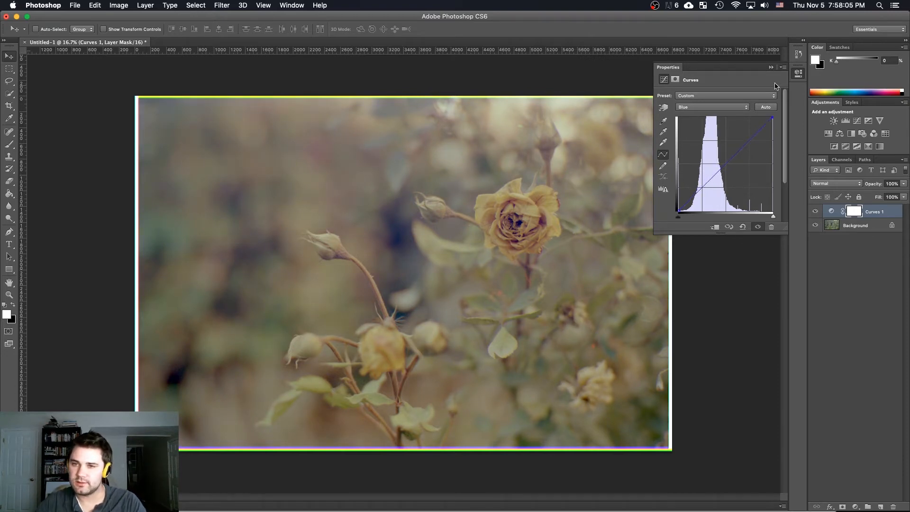
Delete the Curves adjustment layer
right_click(848, 216)
click(812, 217)
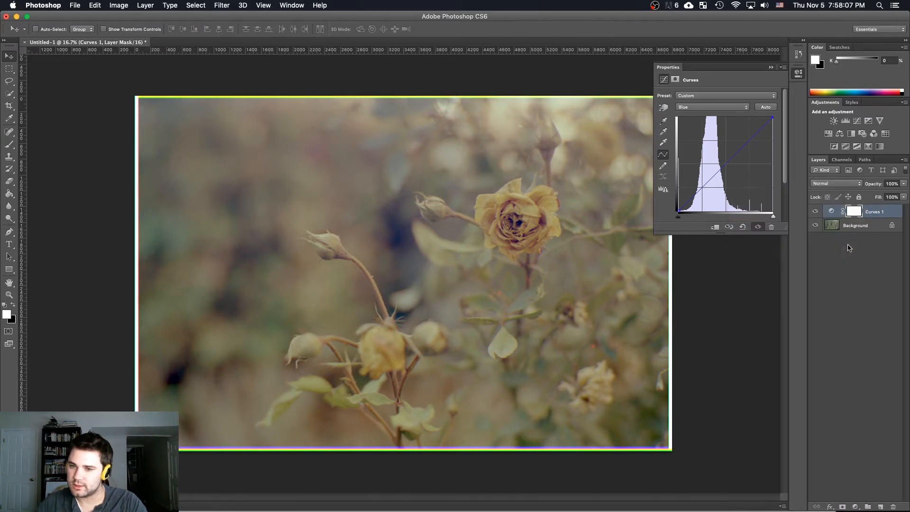
click(520, 174)
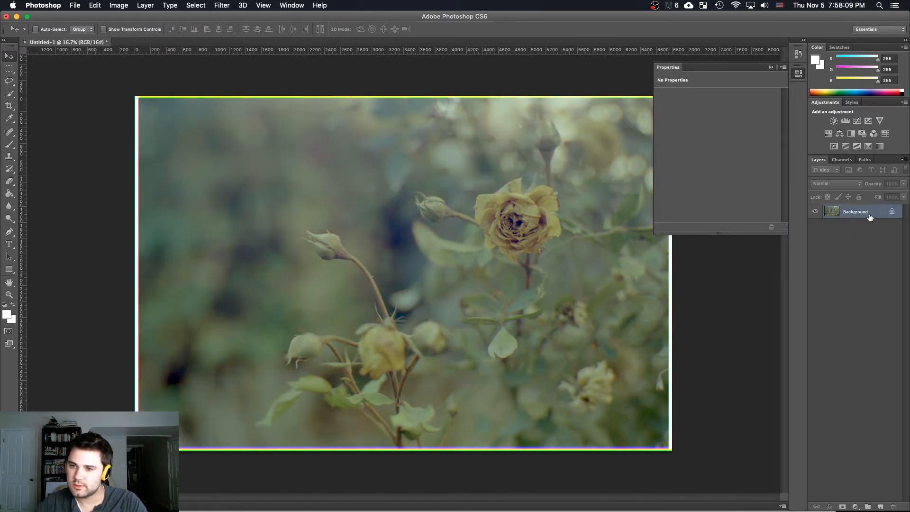
Add a Levels adjustment layer above the background and raise the Red channel's midtones to 1.09
click(856, 507)
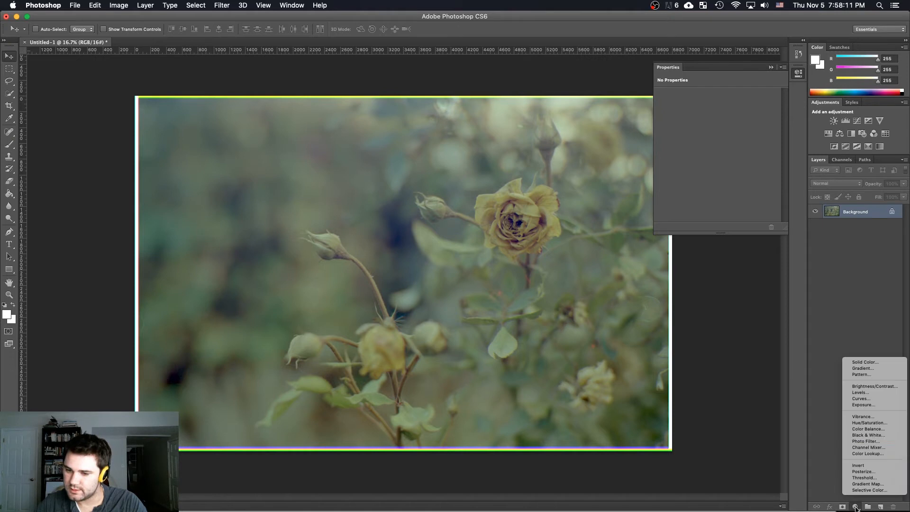
click(877, 392)
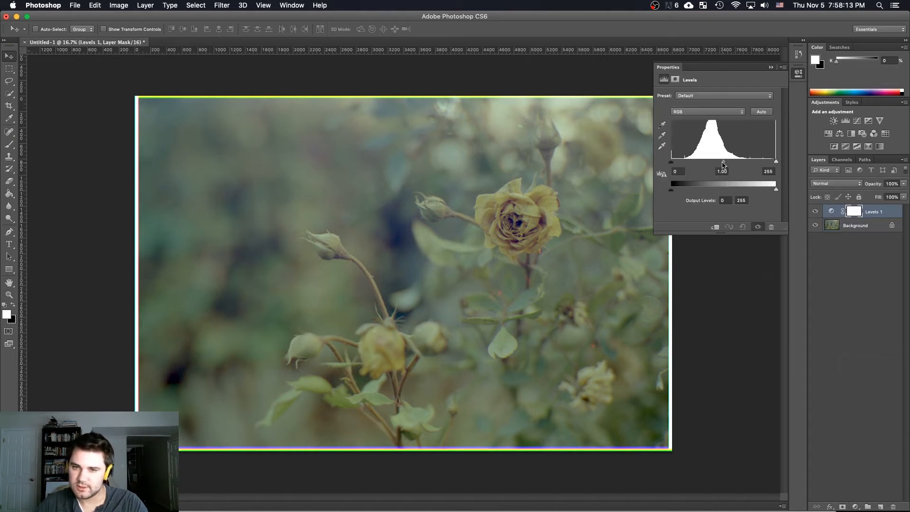
click(711, 112)
click(711, 118)
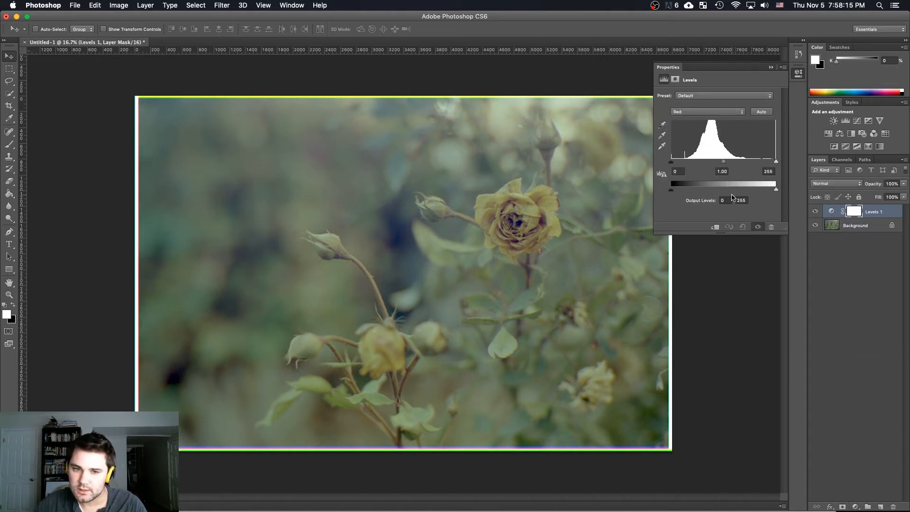
drag(725, 164, 720, 165)
Lower the Green channel's midtones to about 0.85 in the Levels adjustment
click(706, 111)
click(707, 119)
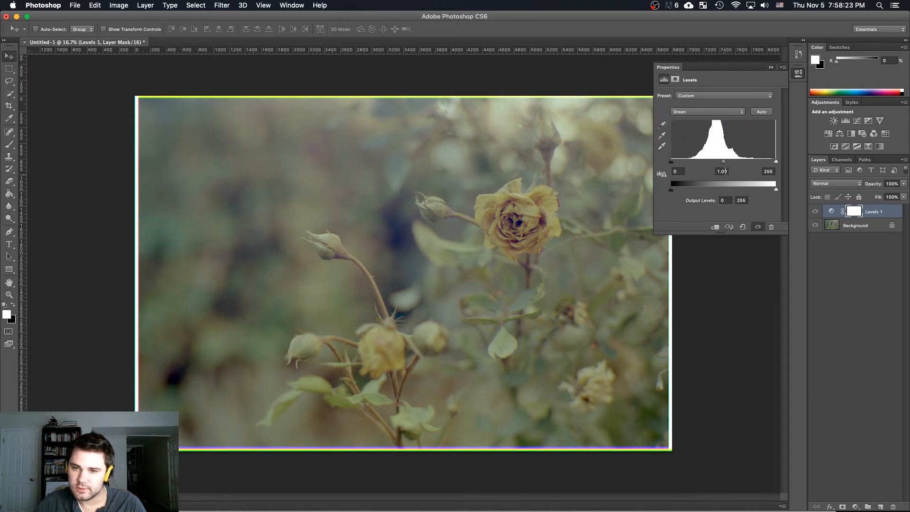
drag(723, 164, 732, 163)
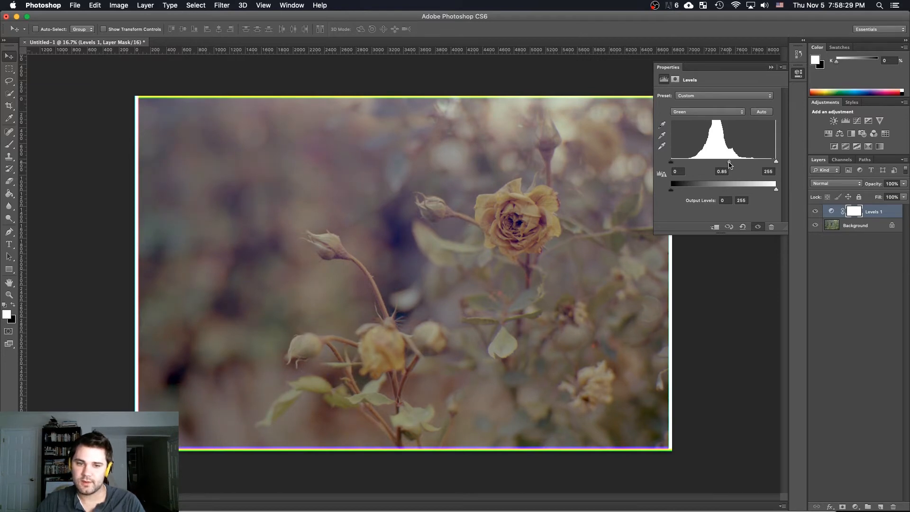
Set the Red channel's midtones to 1.00 in the Levels adjustment
click(706, 112)
click(707, 103)
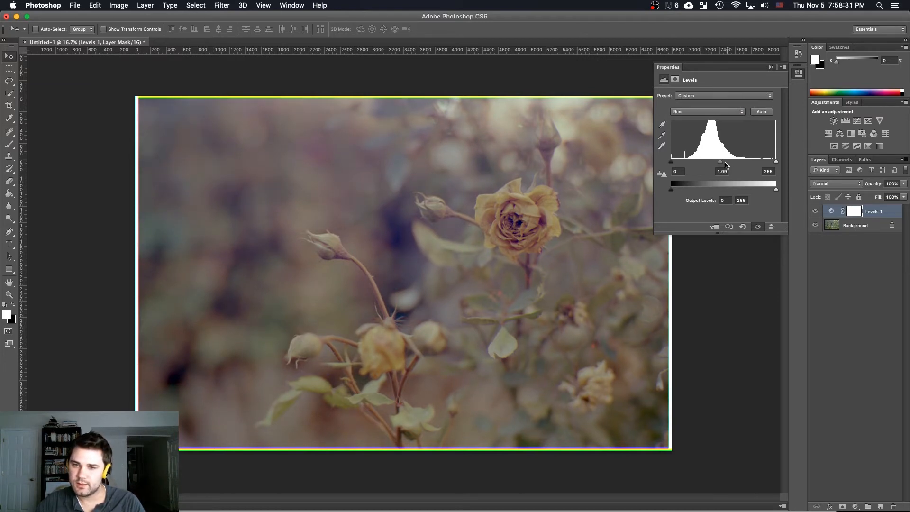
drag(721, 164, 723, 164)
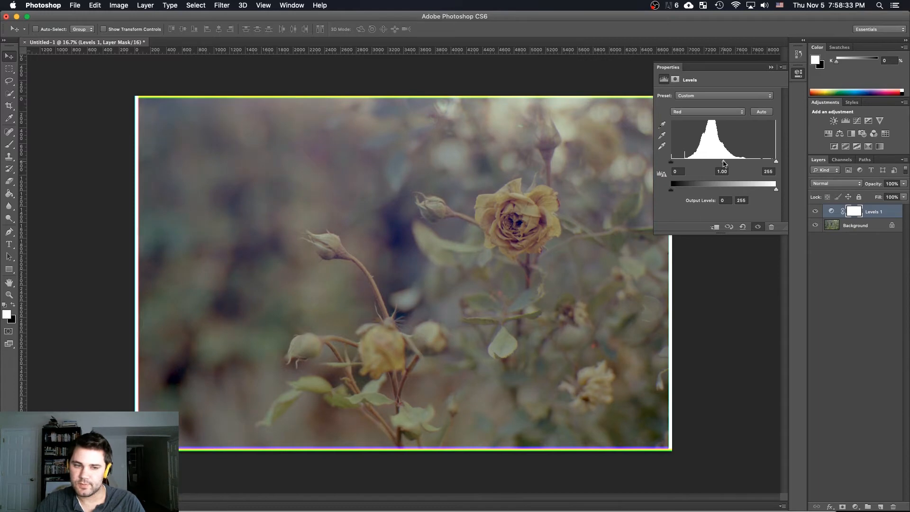
Try small midtone adjustments on the Blue channel in Levels and return it to 1.00
click(706, 112)
click(706, 128)
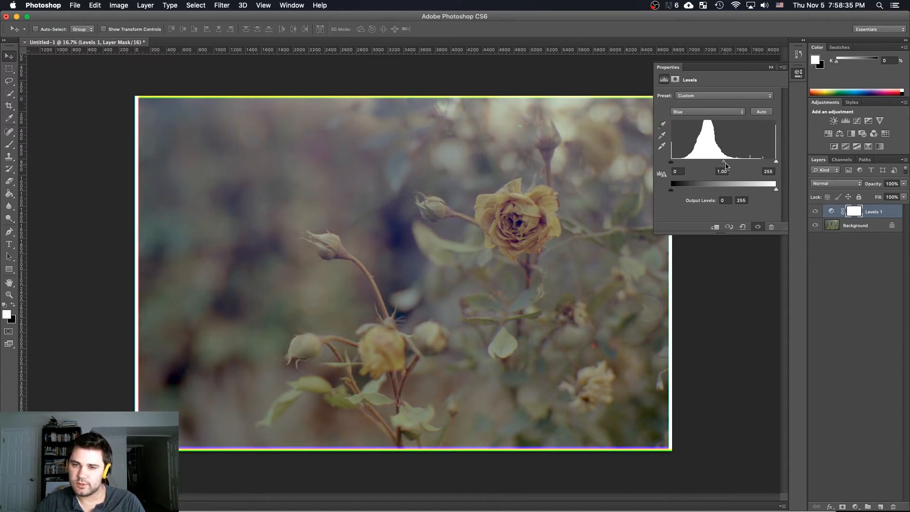
drag(729, 164, 725, 164)
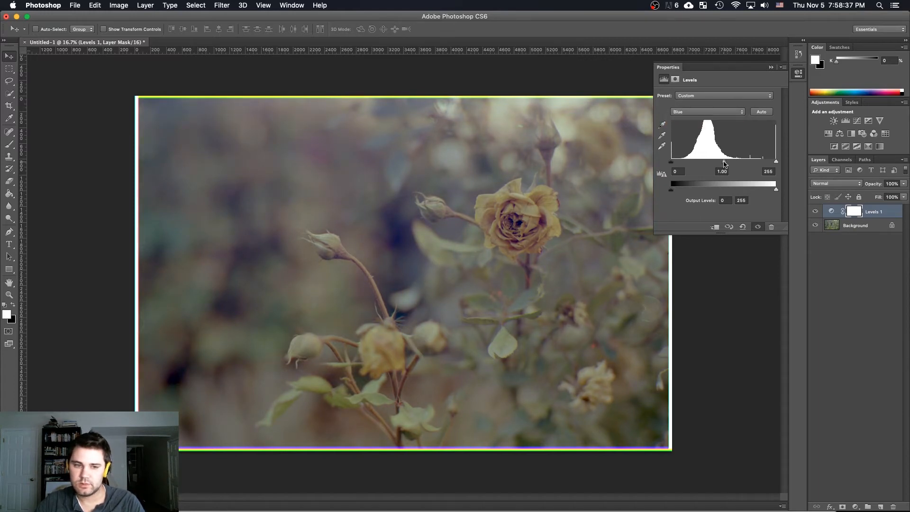
drag(722, 165, 725, 164)
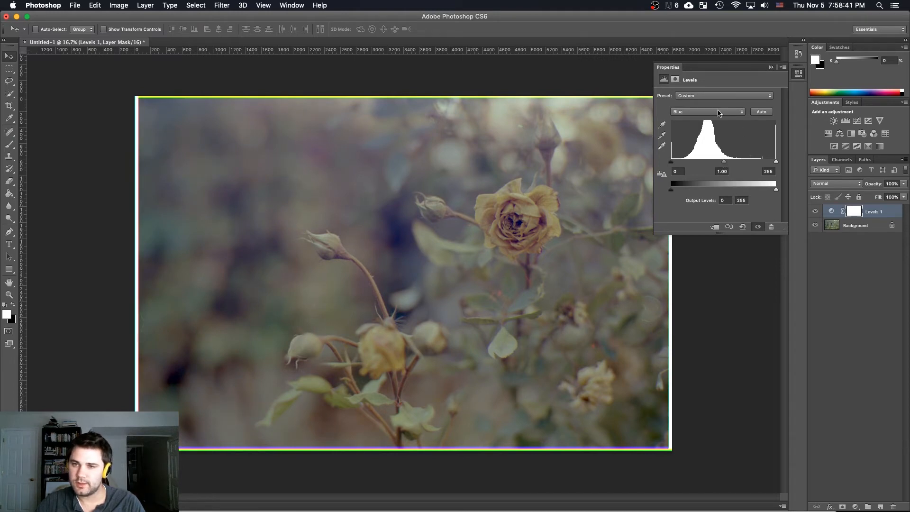
Set the combined RGB input levels to 7 for black and 180 for white, and close the adjustment settings
click(696, 112)
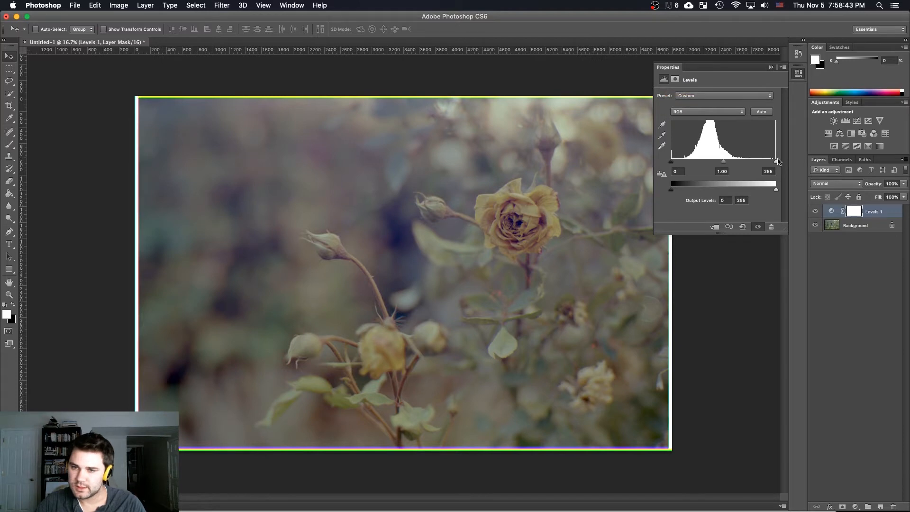
drag(776, 162, 746, 171)
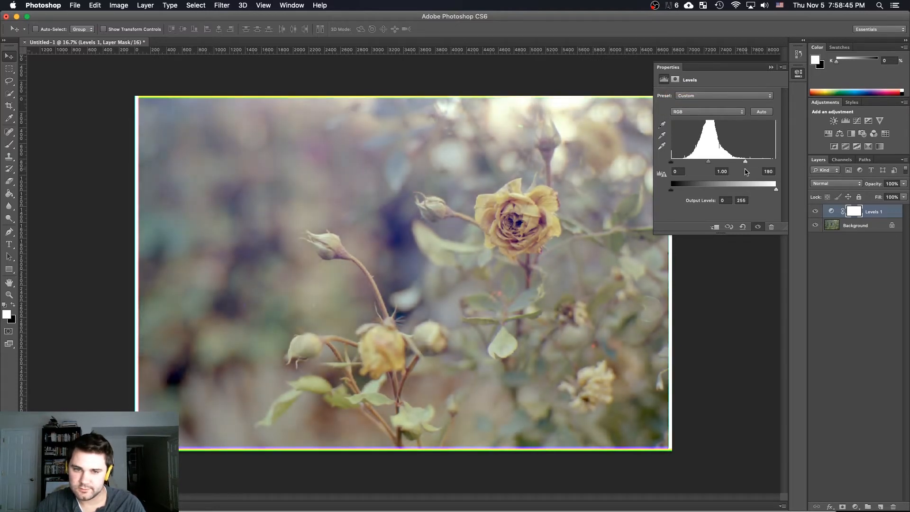
drag(671, 162, 674, 165)
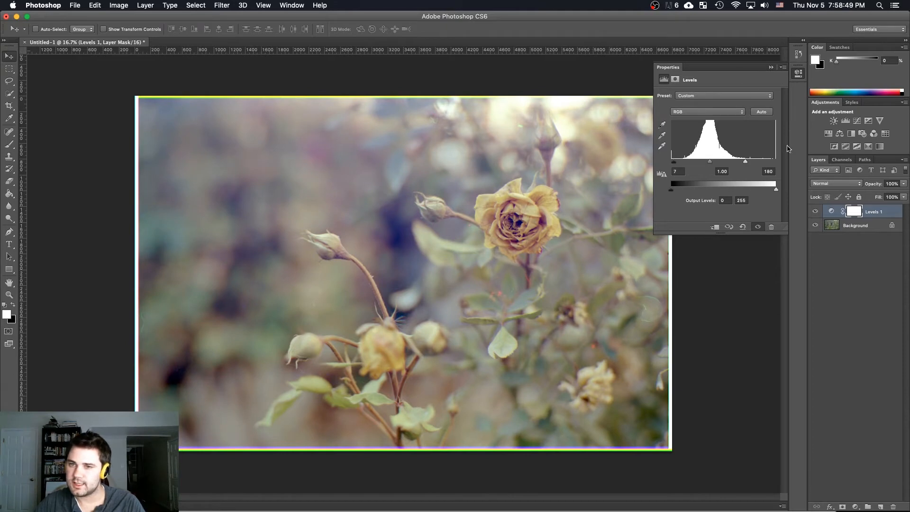
click(799, 73)
click(849, 304)
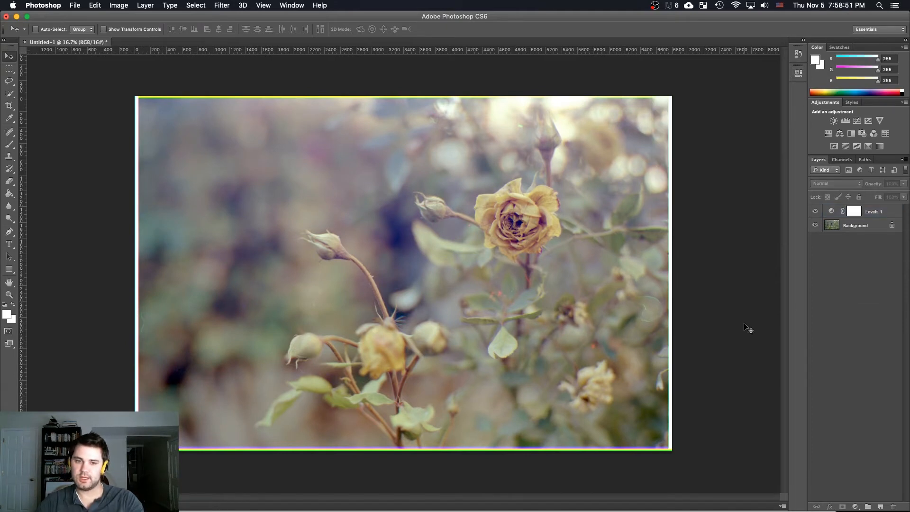
Crop the image slightly on all sides to remove the coloured and white borders
key(e)
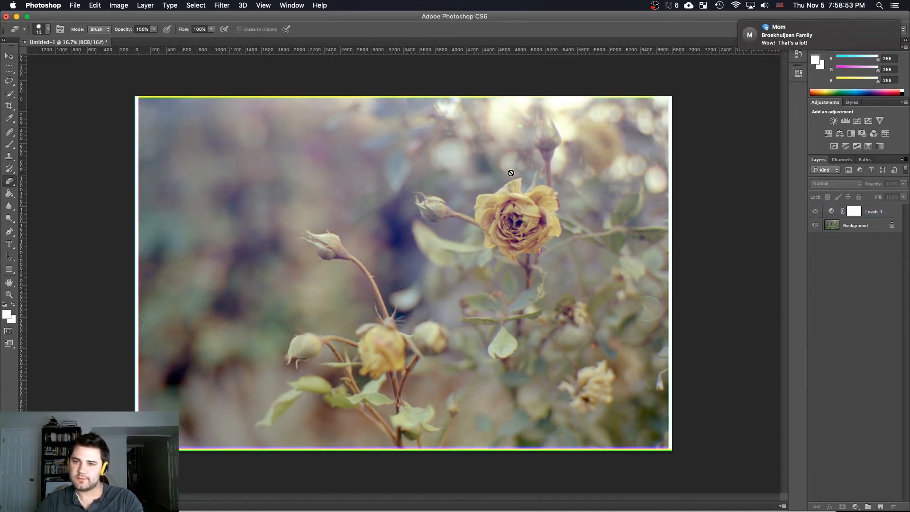
key(c)
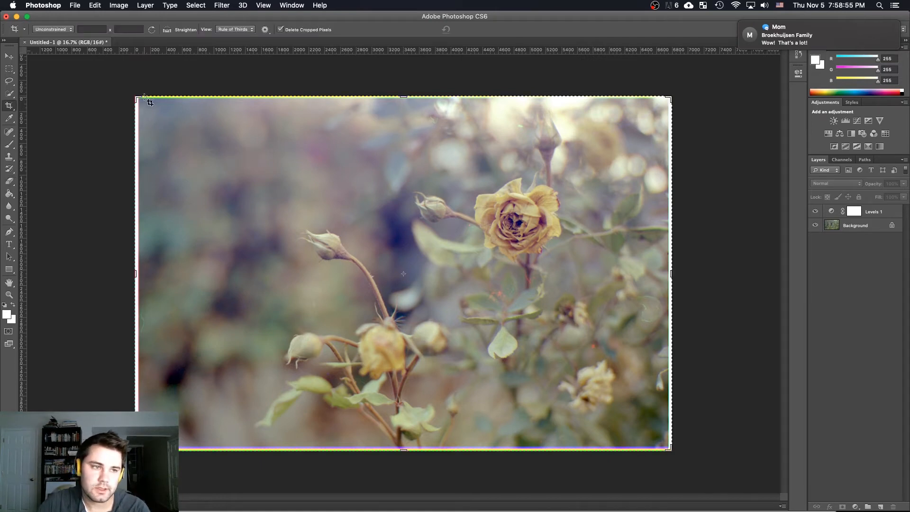
drag(137, 98, 139, 101)
drag(668, 449, 662, 449)
key(Return)
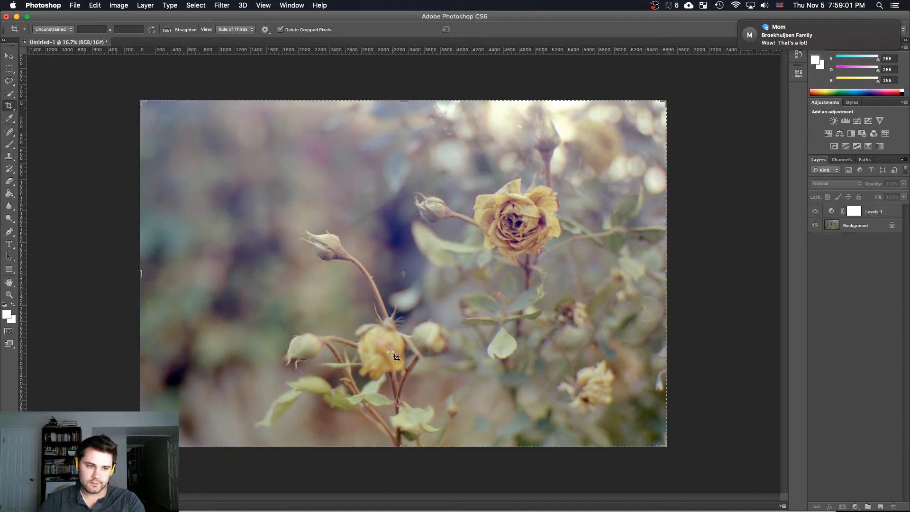
key(v)
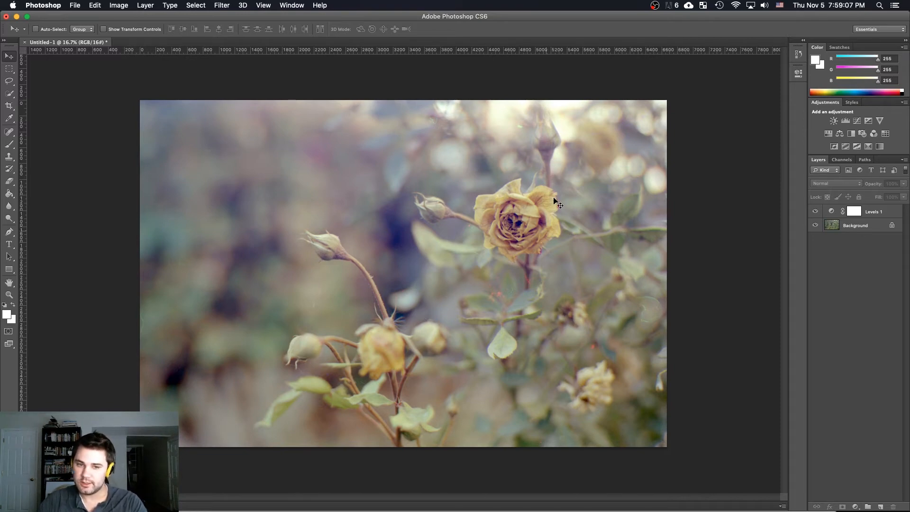
Examine the leaves below the rose at actual pixel size for coloured dust marks
key(z)
right_click(497, 292)
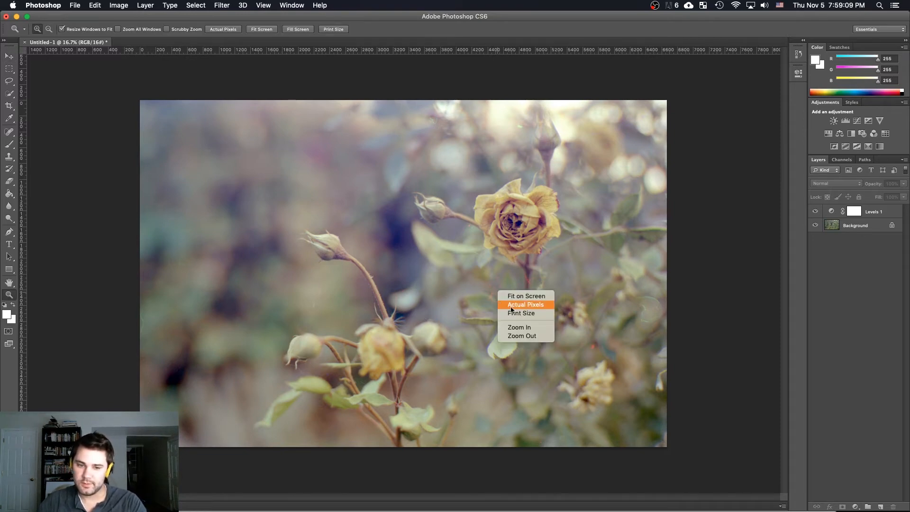
click(511, 307)
drag(544, 321, 185, 182)
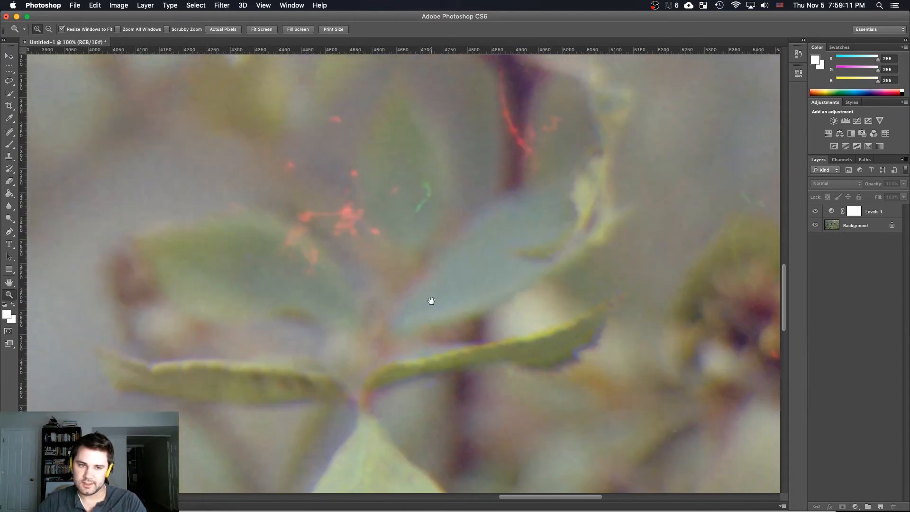
drag(428, 251, 464, 284)
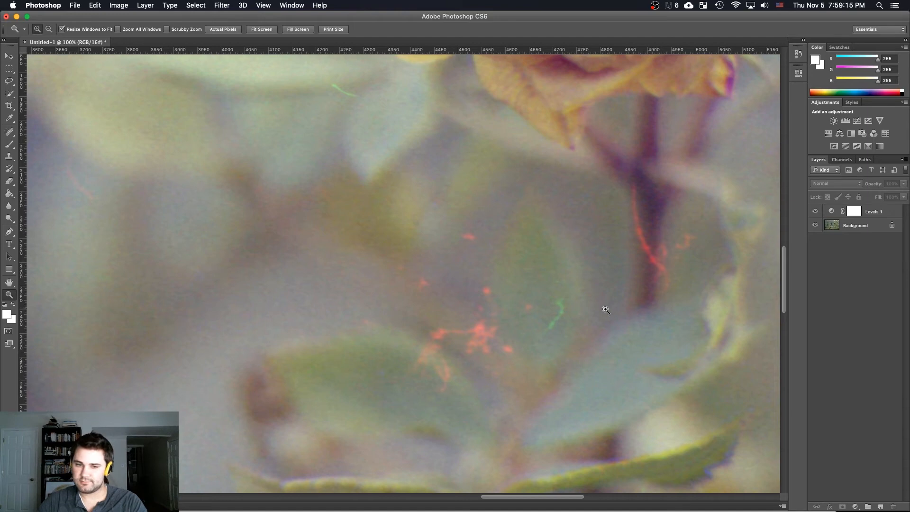
alt+click(545, 331)
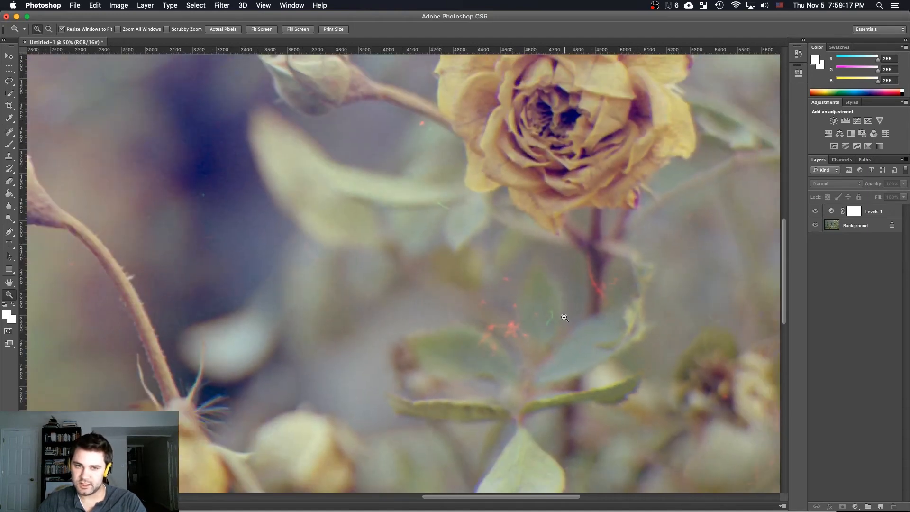
Inspect the upper and lower right areas of the photo for coloured artefacts, and view the whole image again
alt+click(562, 316)
drag(654, 98, 447, 225)
click(495, 204)
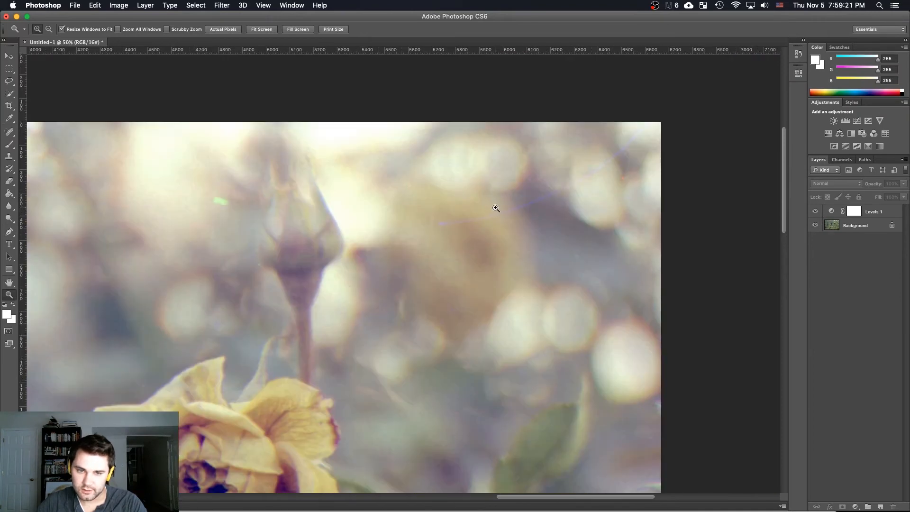
alt+click(535, 245)
alt+click(530, 332)
drag(529, 351, 541, 109)
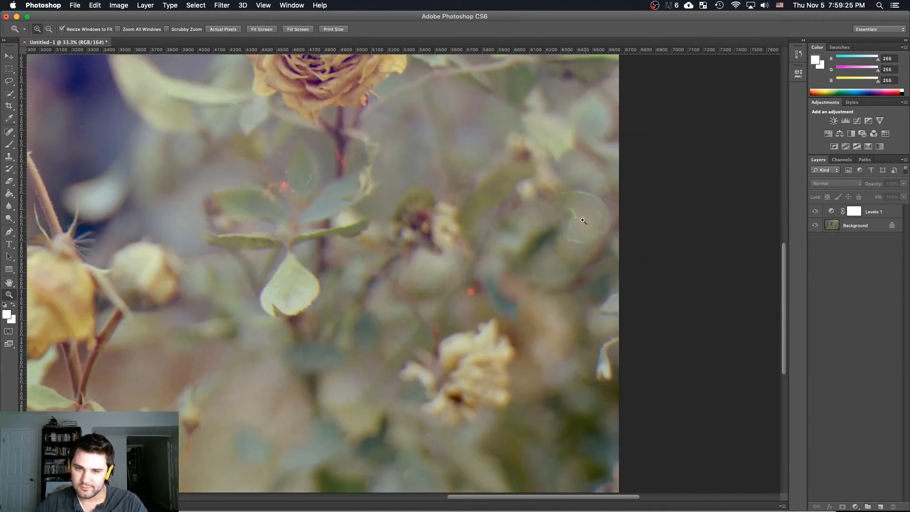
alt+click(466, 256)
alt+click(460, 260)
alt+click(448, 264)
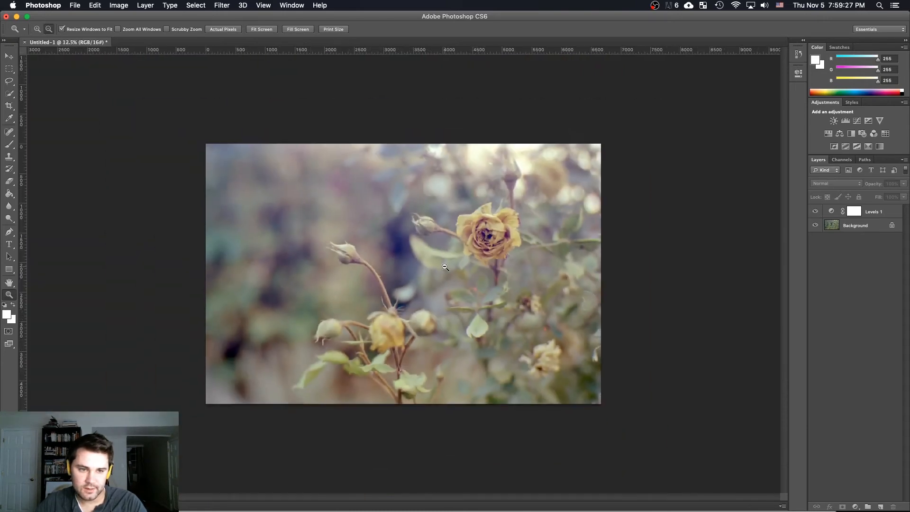
click(443, 267)
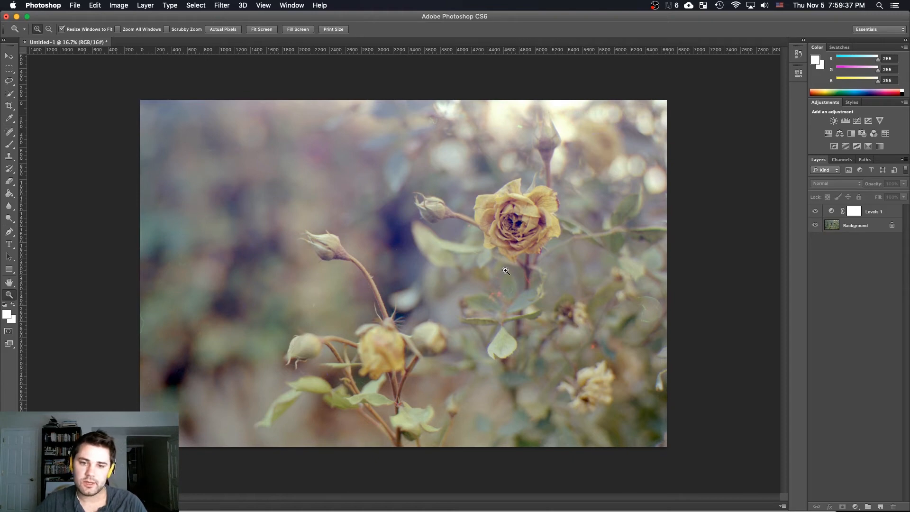
key(v)
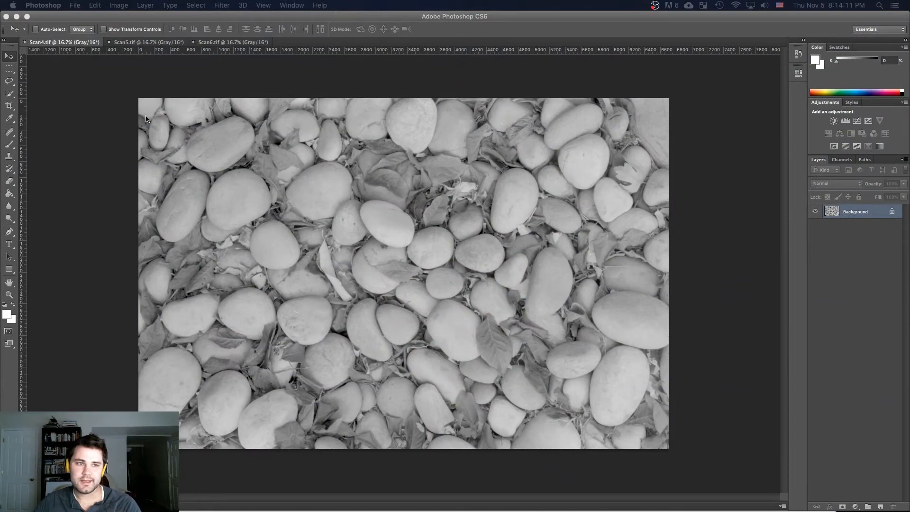
Compare the three grayscale stone scans Scan4.tif, Scan5.tif and Scan6.tif
click(232, 42)
click(125, 42)
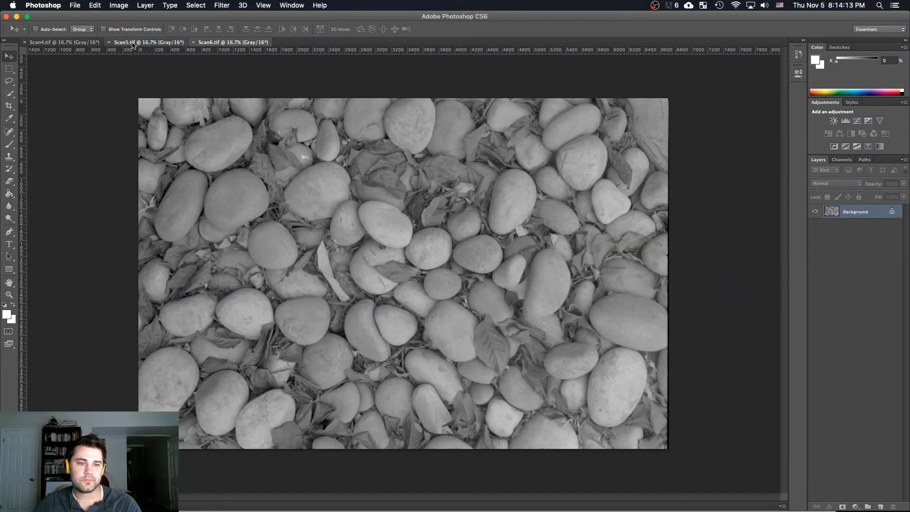
click(84, 44)
click(135, 44)
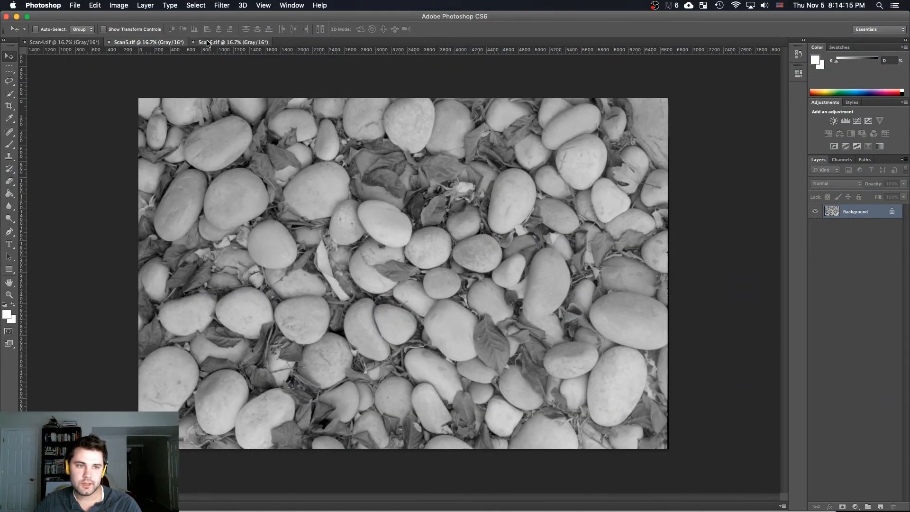
click(208, 43)
click(66, 43)
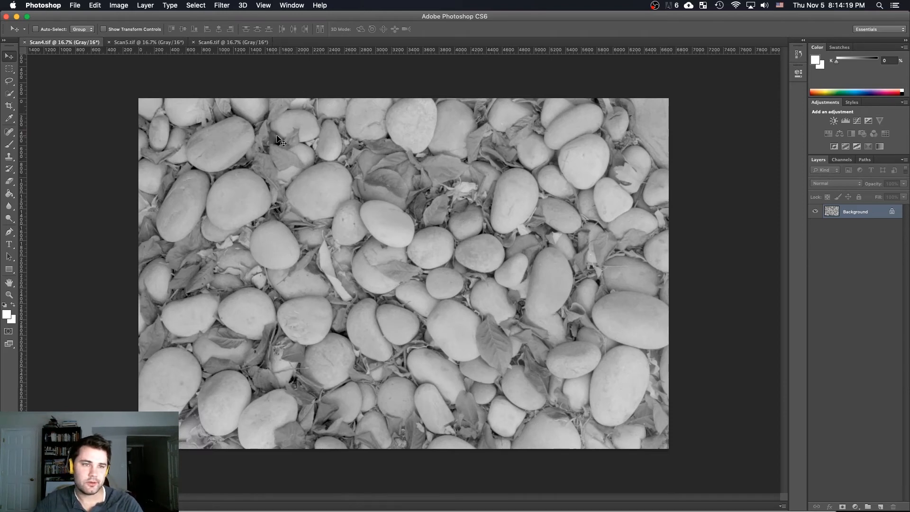
click(205, 42)
click(905, 160)
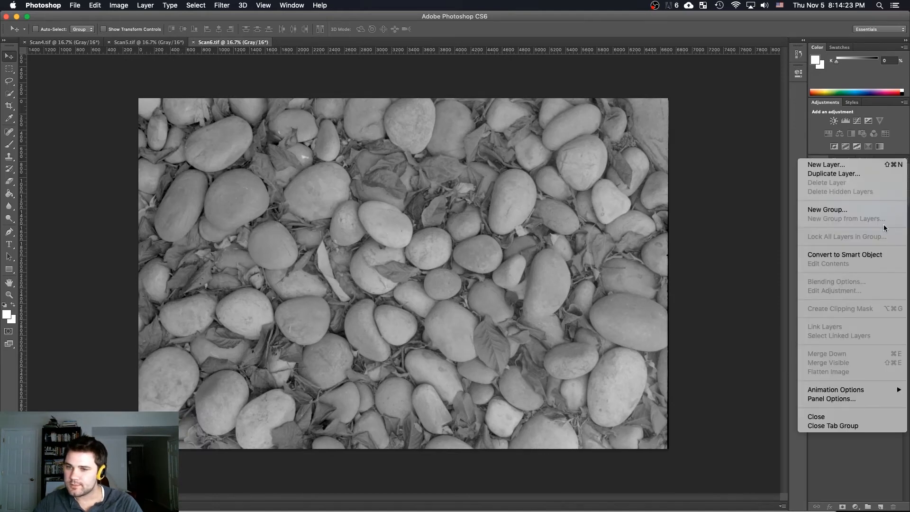
click(857, 462)
Enlarge the canvas of Scan4.tif around the image, setting its width to 6800 pixels
click(71, 42)
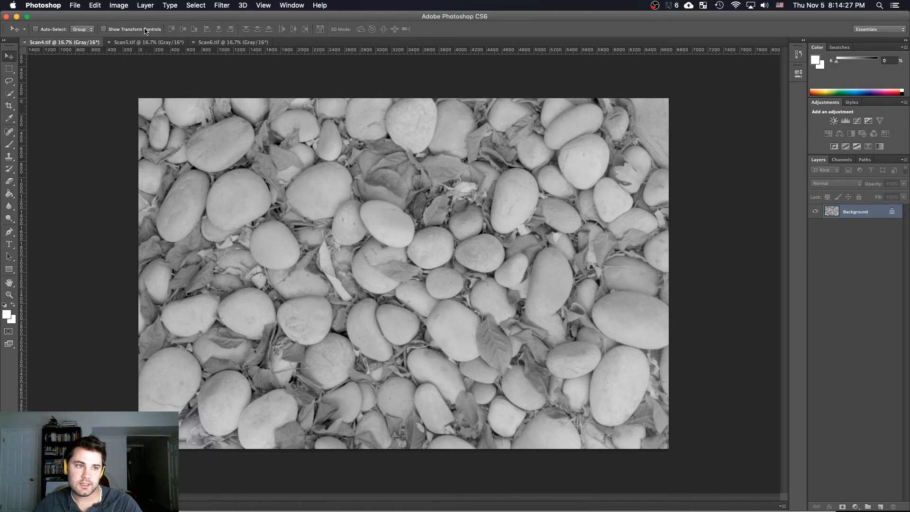
click(119, 5)
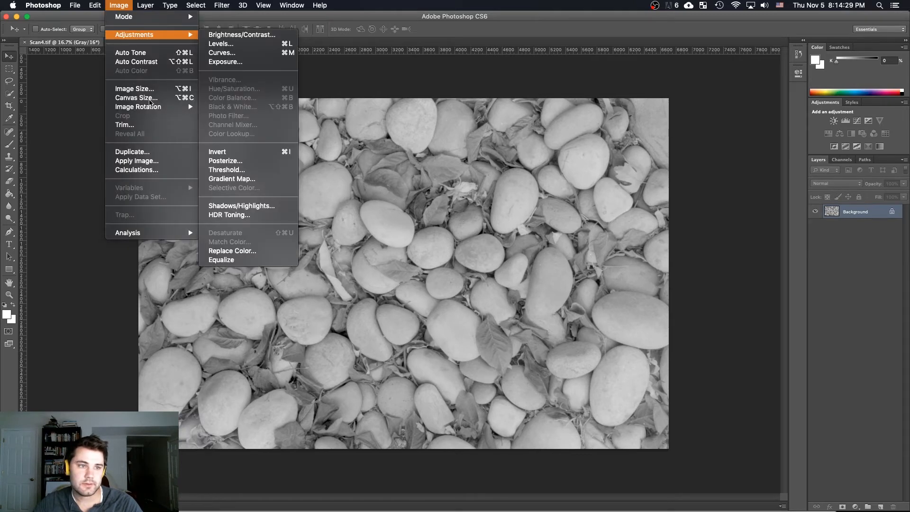
click(390, 275)
text(6800)
key(Return)
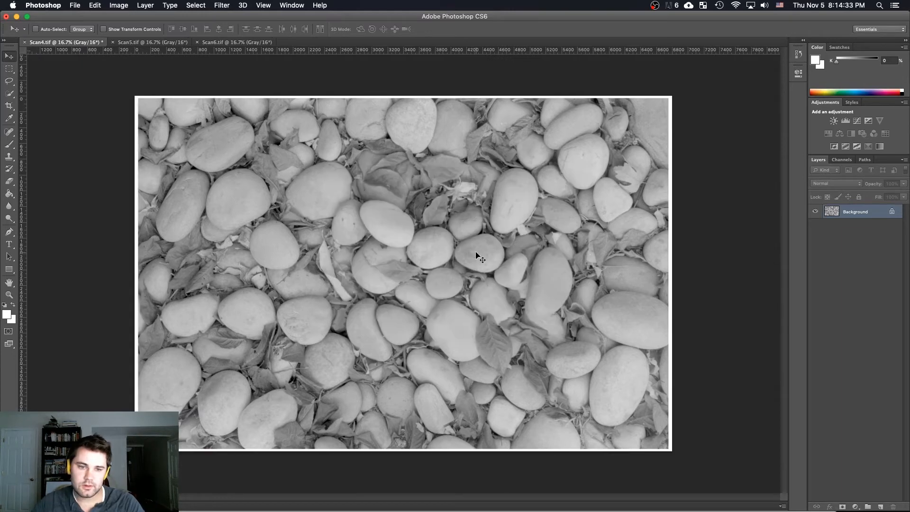
Try to bring Scan5.tif to a width of 6800 pixels with Image Size
click(149, 42)
click(119, 5)
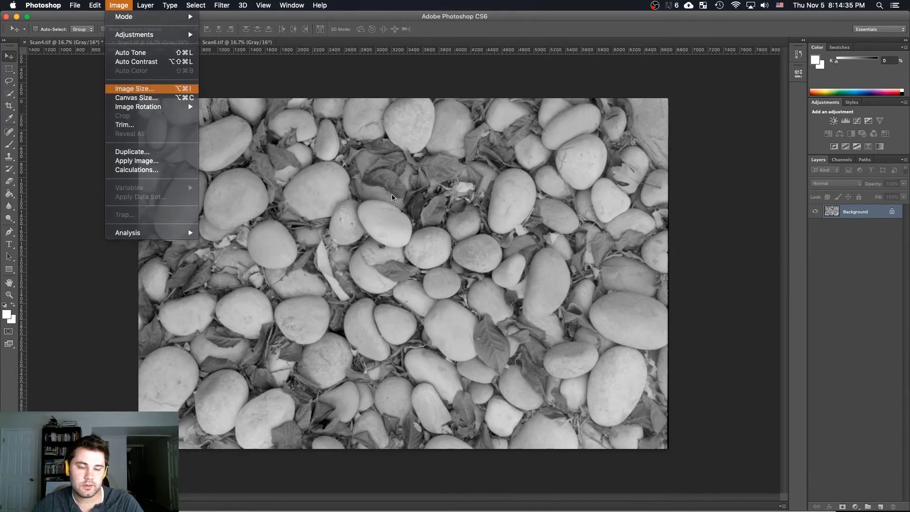
click(135, 88)
text(6800)
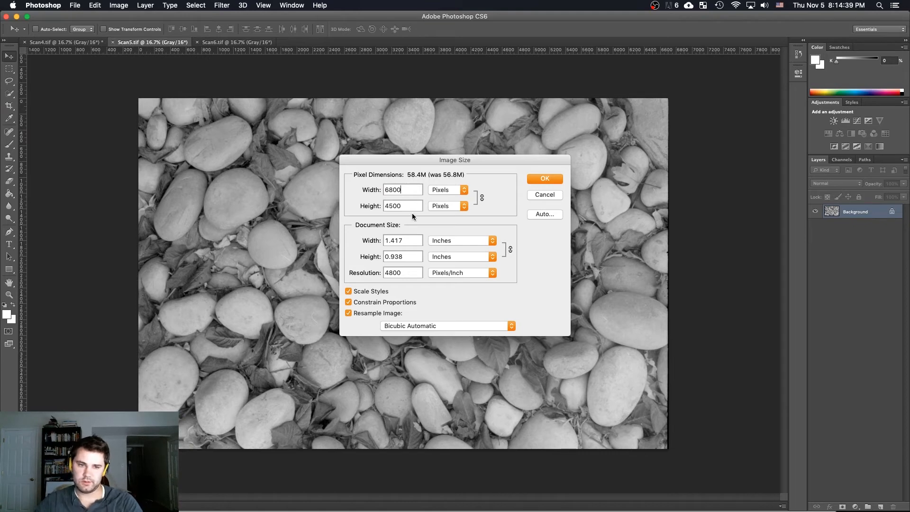
key(Return)
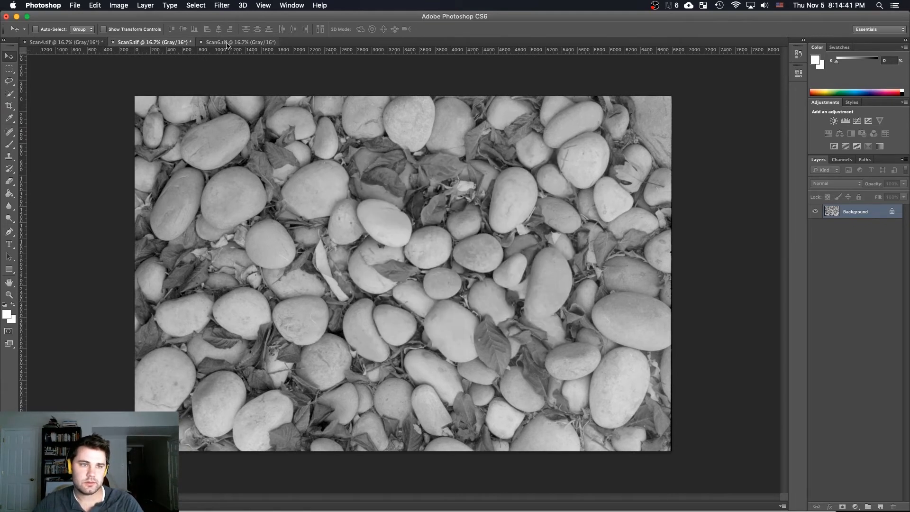
click(227, 43)
Enlarge the canvas of Scan5.tif around the image to match Scan4.tif, setting its width to 6800 pixels
click(119, 5)
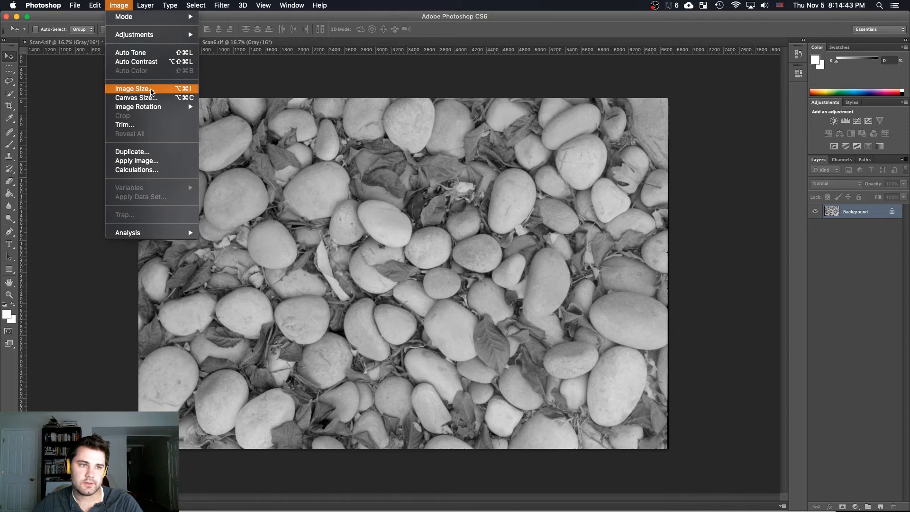
click(142, 98)
text(6809)
key(Tab)
text(4540)
key(Return)
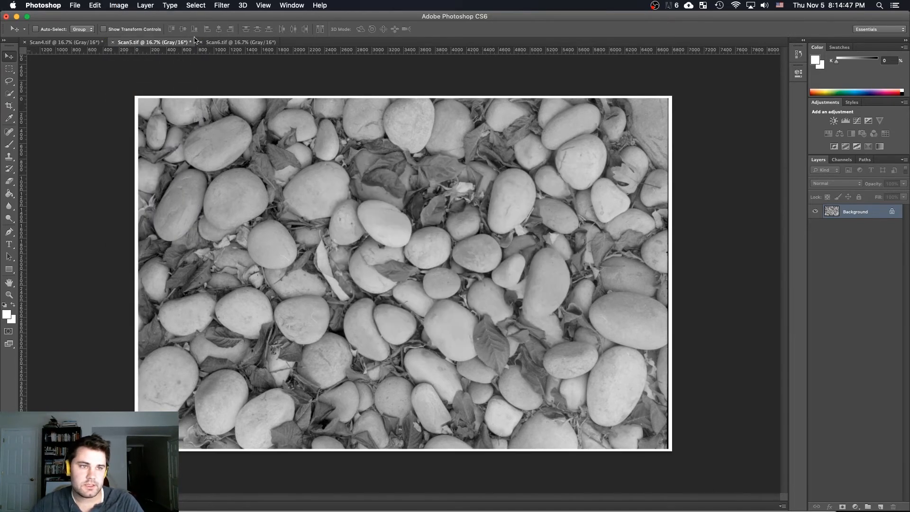
Enlarge the canvas of Scan6.tif around the image to match the other two scans, setting its width to 6800 pixels
key(super+z)
click(145, 5)
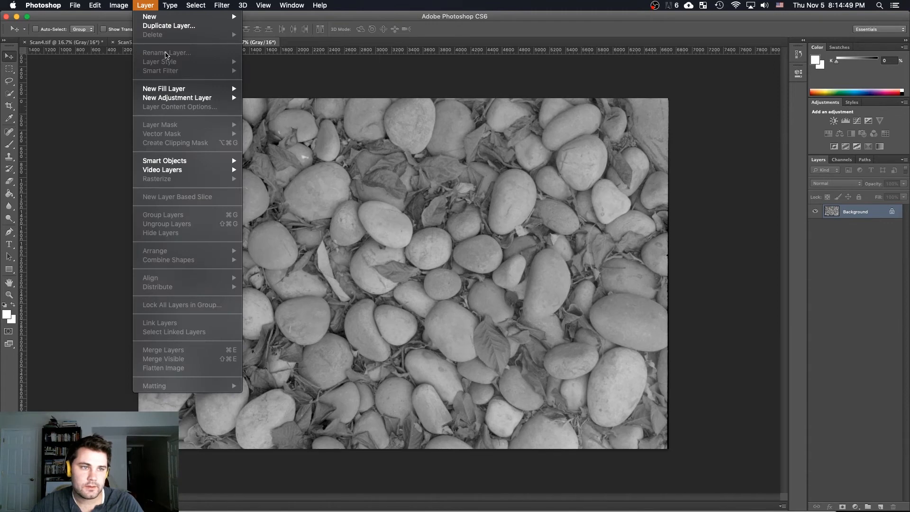
mouse_move(119, 6)
click(143, 98)
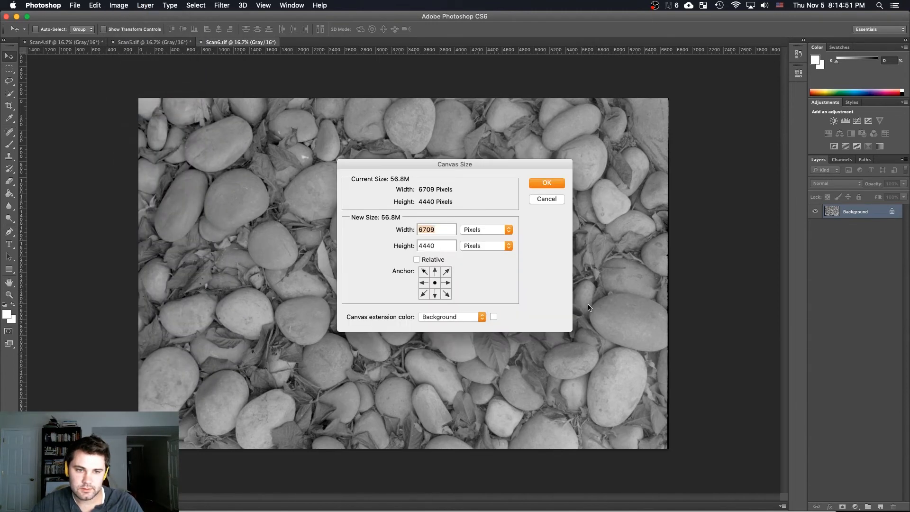
text(6800)
key(Tab)
text(5000)
key(Return)
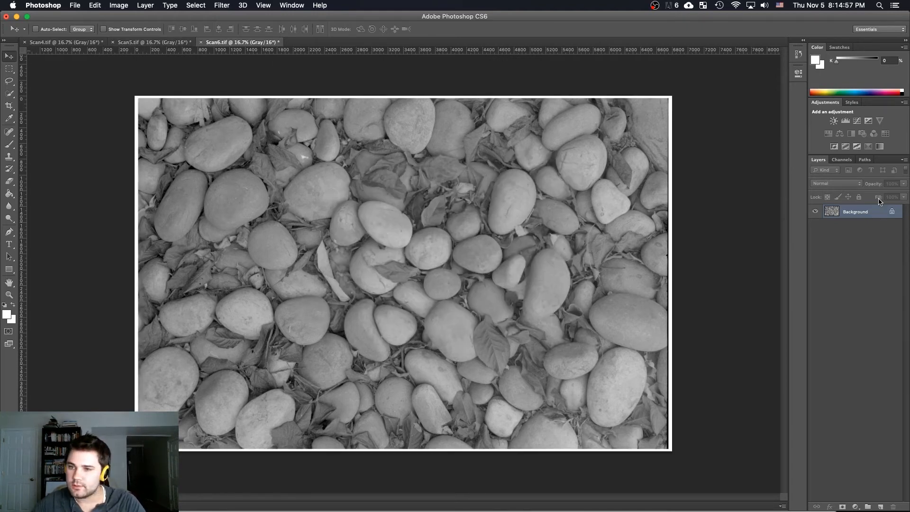
Merge the three scans into one RGB Color image, with Scan4.tif as red, Scan5.tif as green and Scan6.tif as blue
click(843, 160)
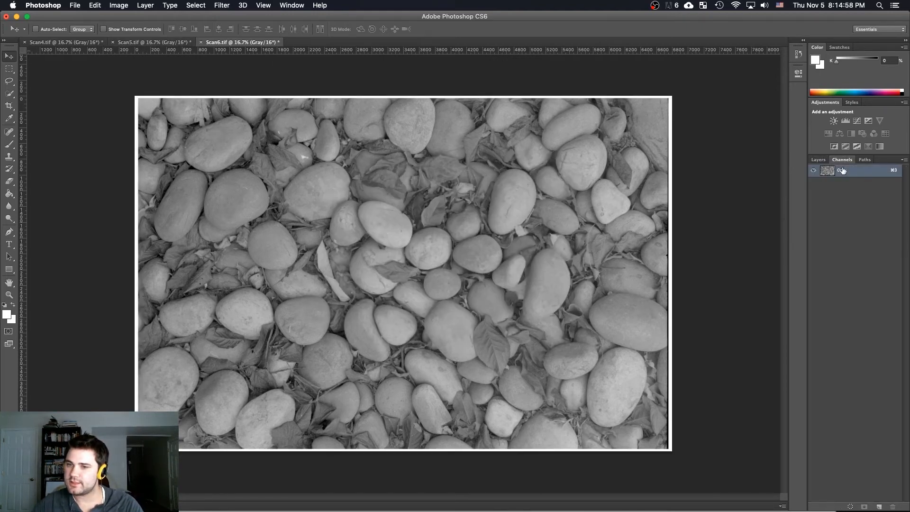
click(905, 160)
click(867, 254)
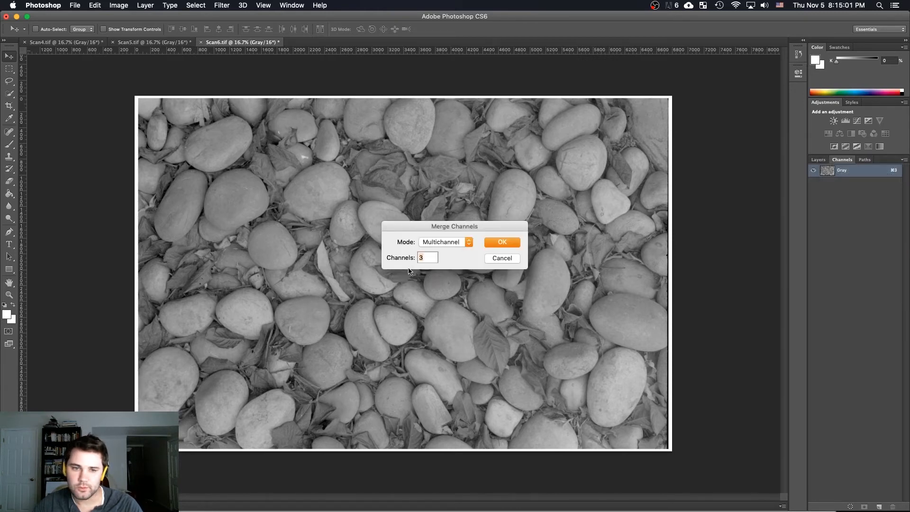
click(454, 243)
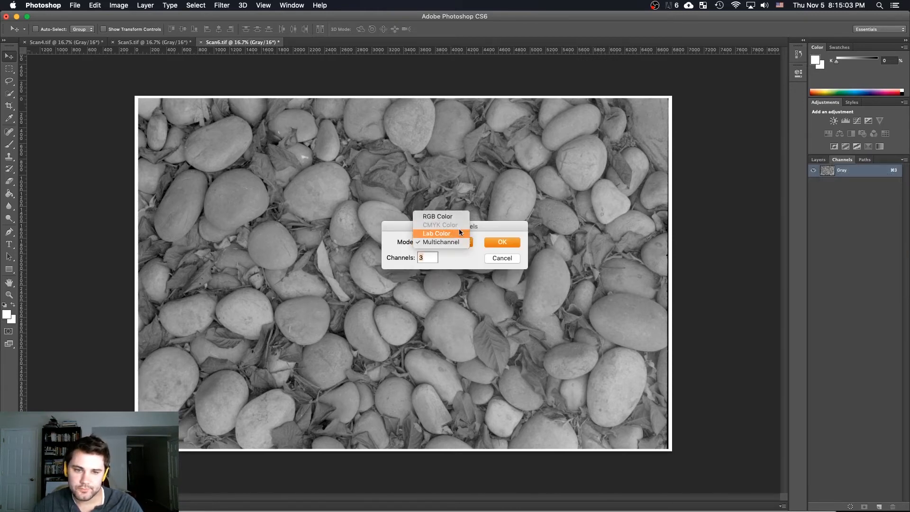
click(437, 216)
click(498, 244)
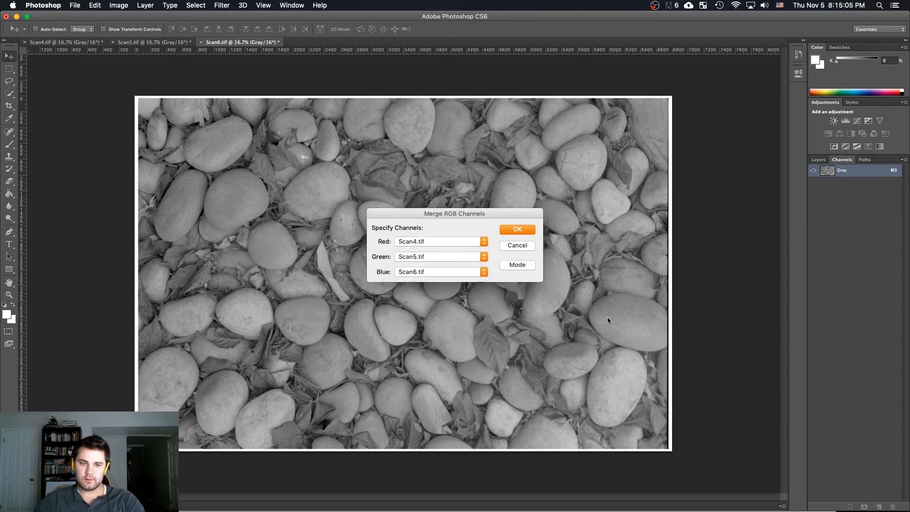
click(523, 230)
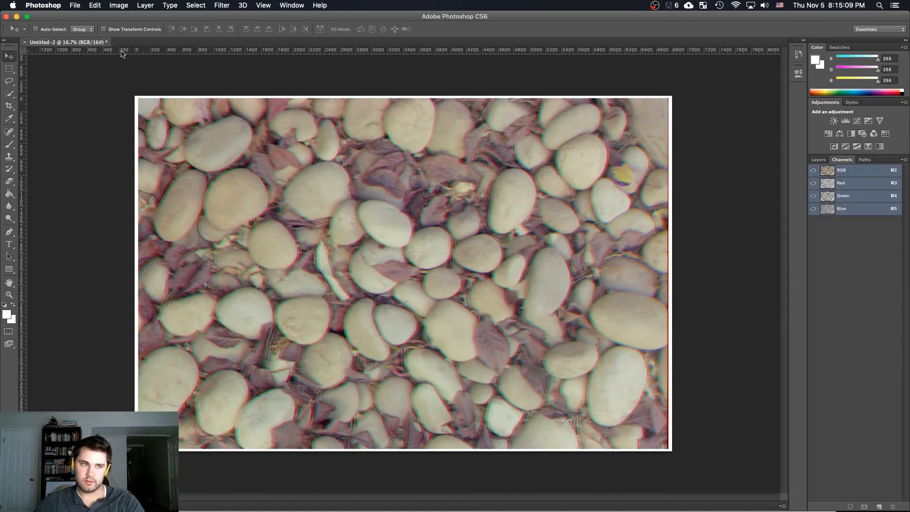
Nudge the red channel left at actual pixel size, with all channels visible, to align it with the other channels
click(845, 185)
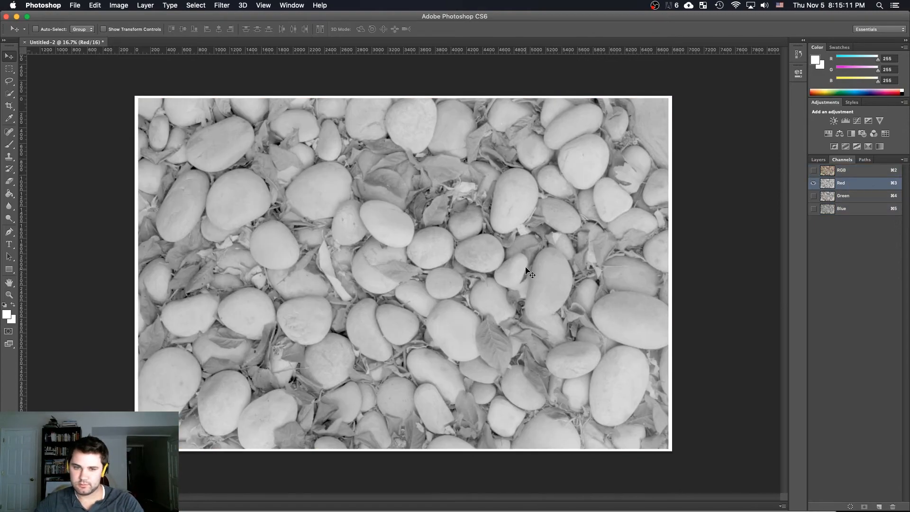
click(813, 170)
key(z)
right_click(454, 264)
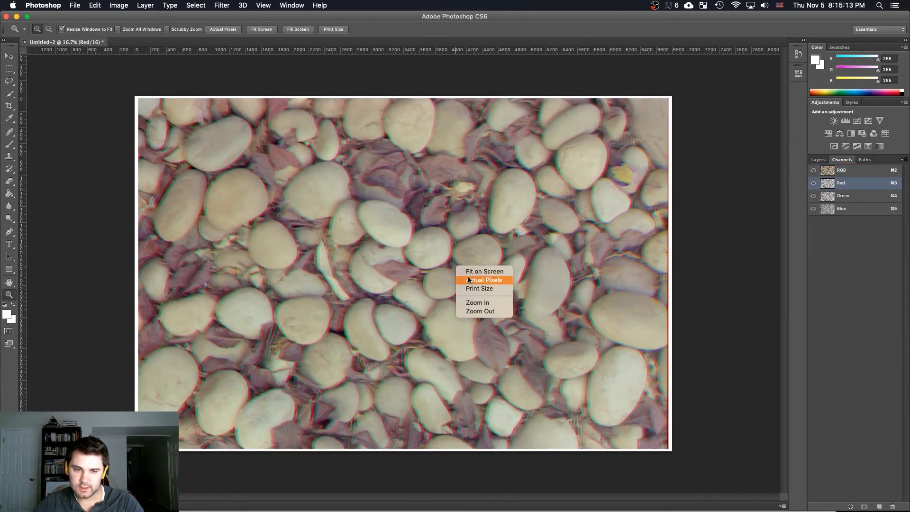
click(468, 278)
drag(494, 240, 444, 265)
key(v)
key(shift+Left)
key(shift+Left)
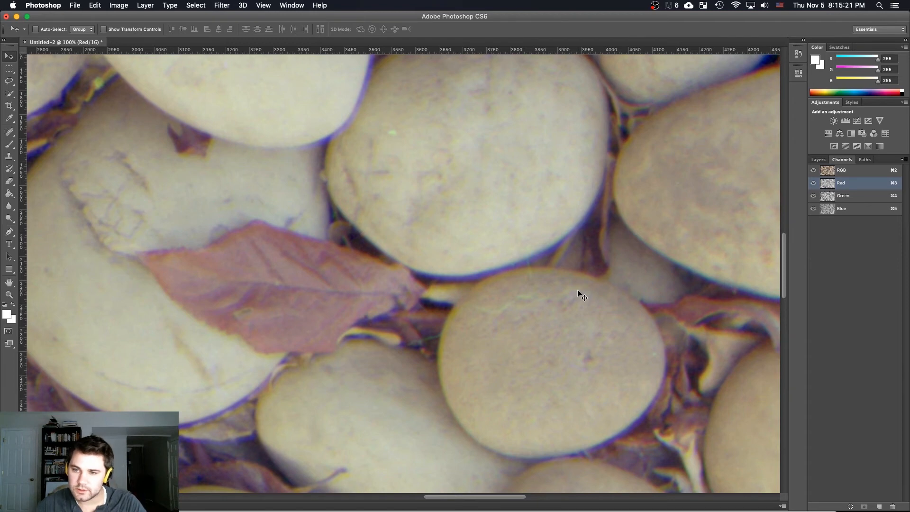
Nudge the blue channel, and fine-tune the green one, to remove the colour fringes along the stones' edges
key(super+5)
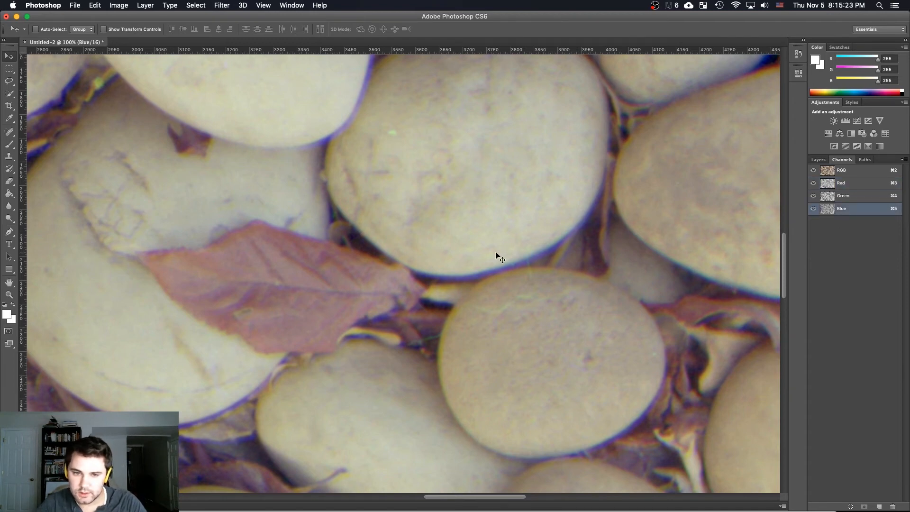
key(shift+Up)
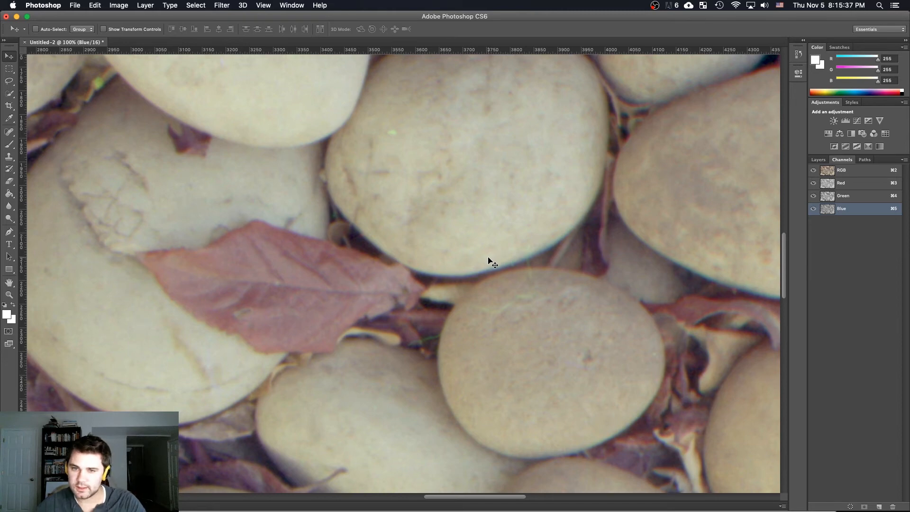
click(846, 195)
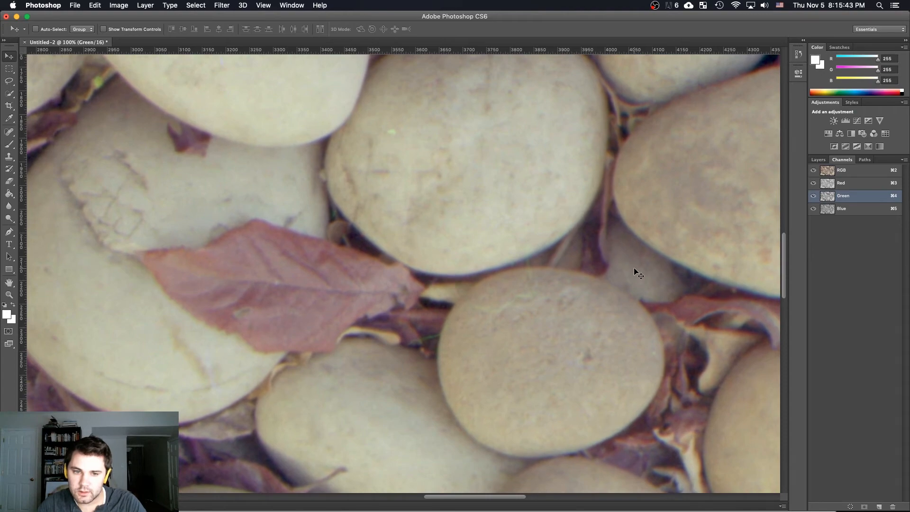
Start a crop of the whole stone image with the aspect ratio 2 x 3 (4 x 6)
key(z)
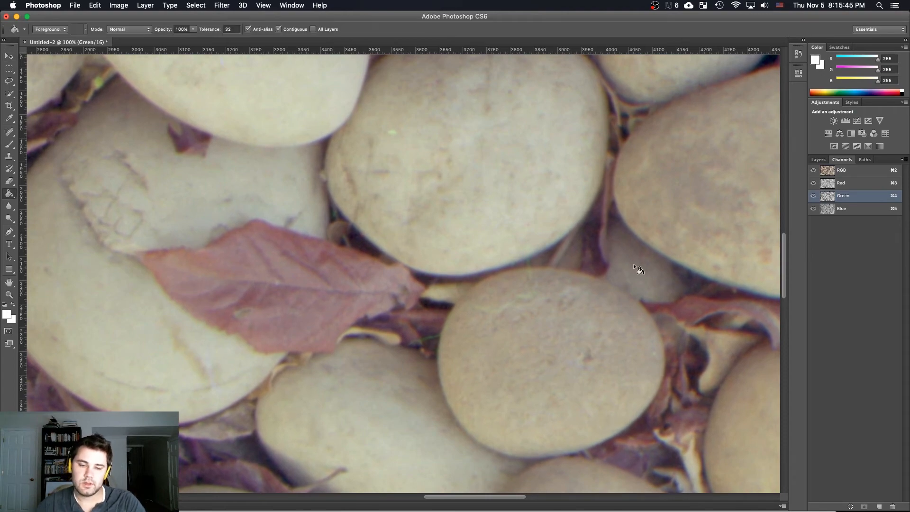
alt+click(531, 274)
alt+click(531, 274)
alt+click(531, 274)
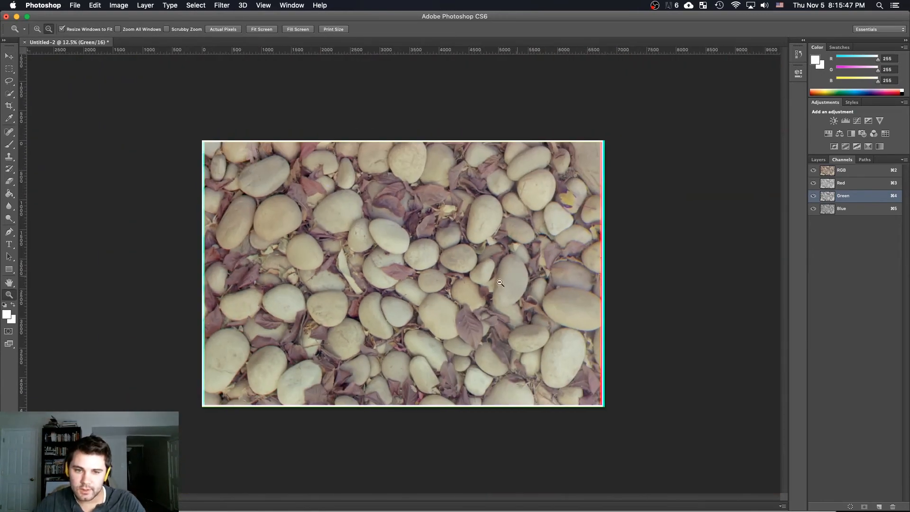
key(c)
drag(204, 142, 208, 145)
click(60, 29)
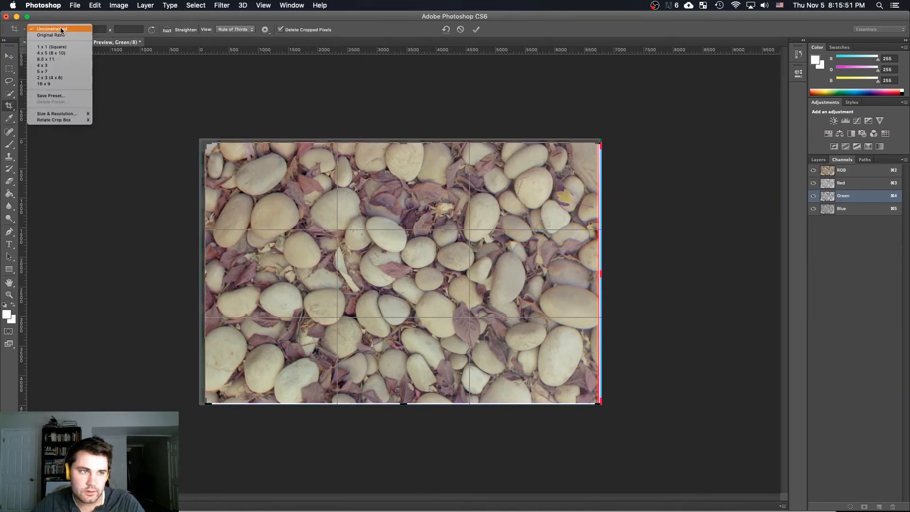
click(70, 62)
click(53, 29)
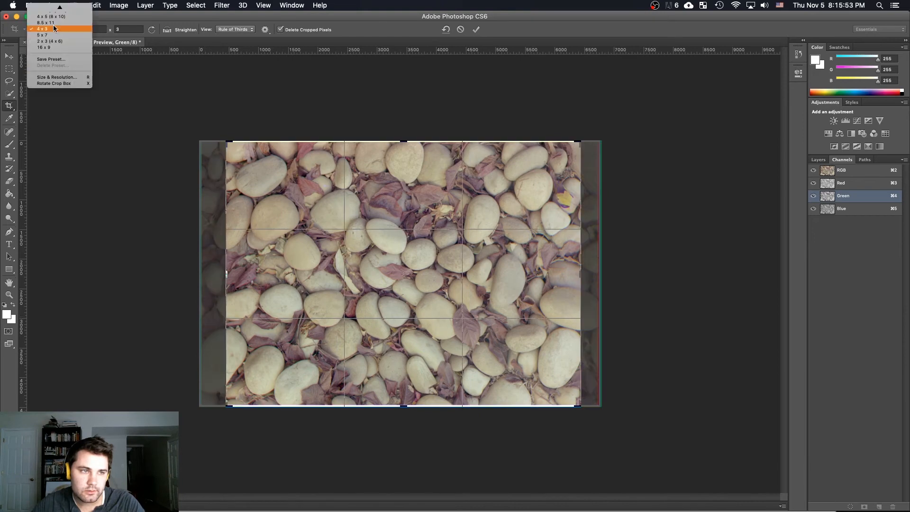
click(64, 38)
Tighten the crop frame inside the white and coloured borders on all sides and crop the image
drag(206, 140, 200, 138)
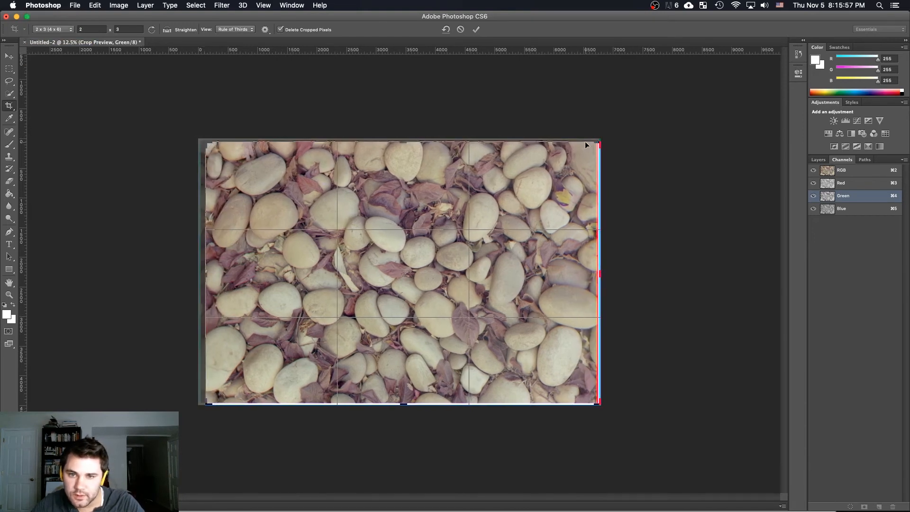
drag(594, 138, 591, 144)
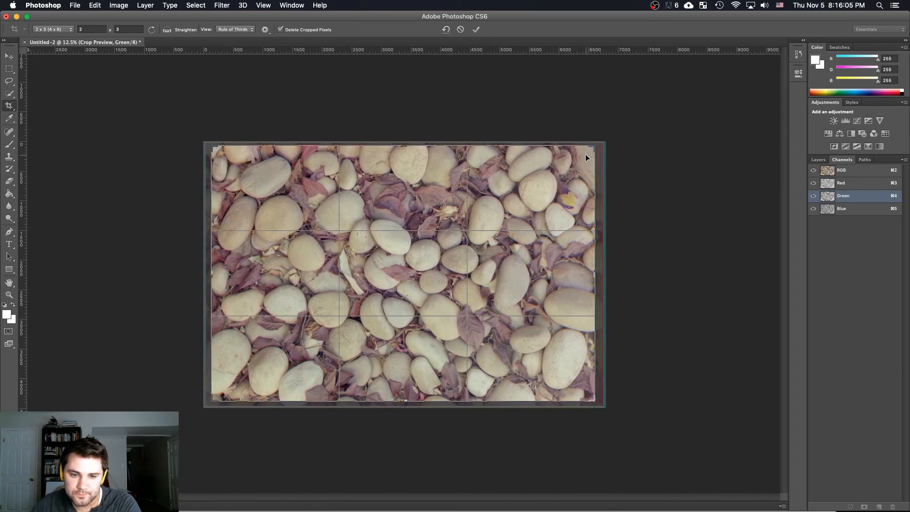
key(Return)
key(v)
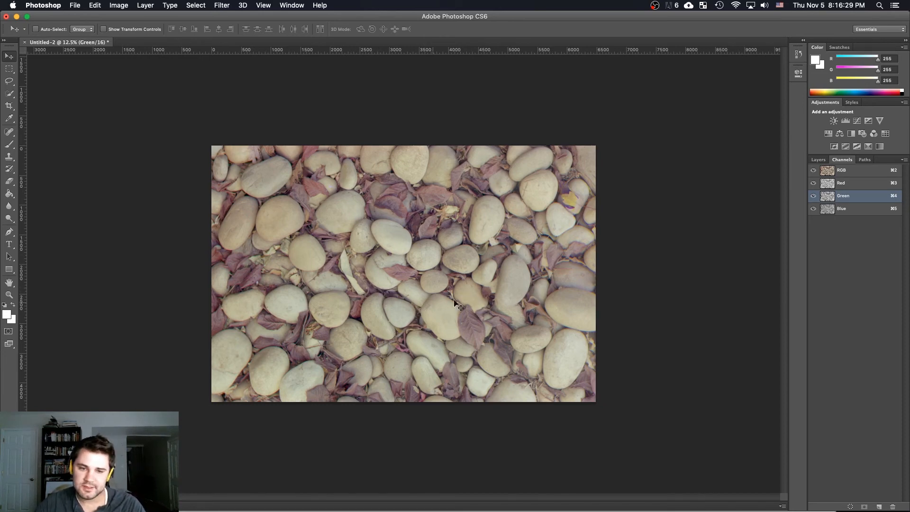
click(818, 160)
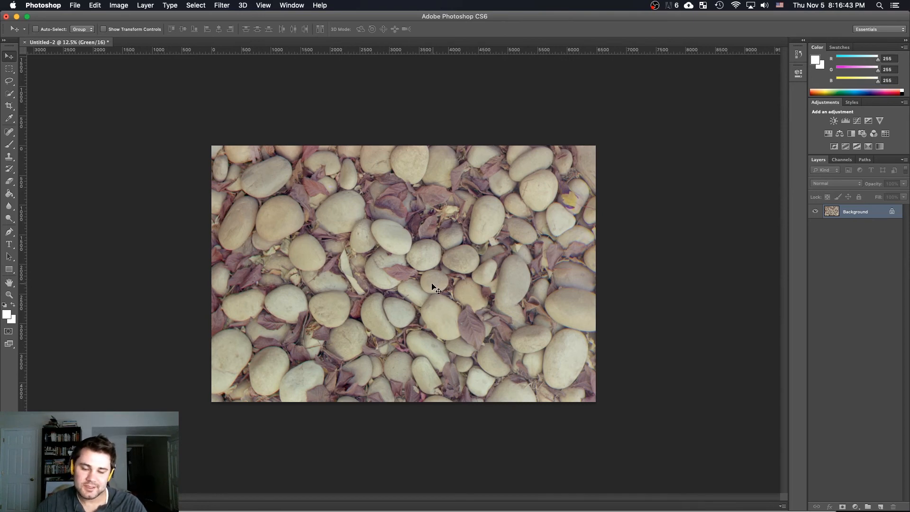
key(super+l)
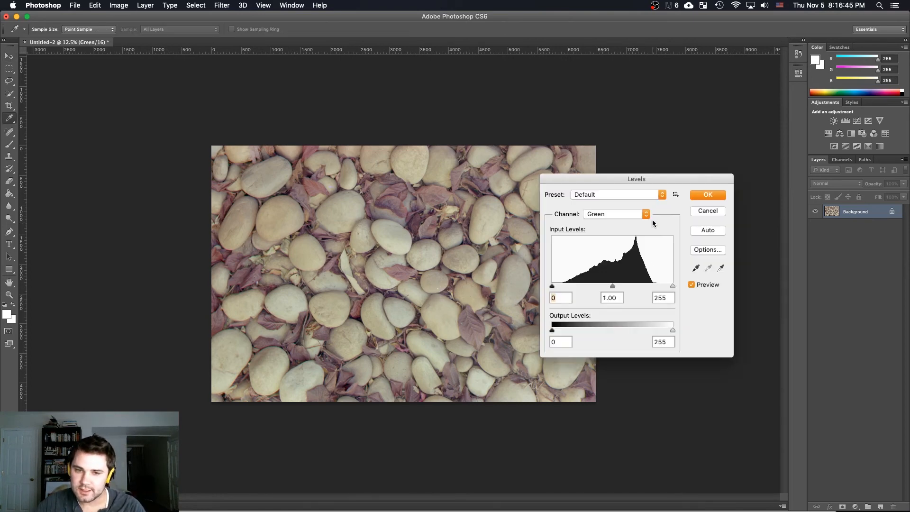
drag(631, 180, 730, 191)
drag(772, 297, 762, 302)
mouse_move(651, 299)
mouse_down()
mouse_move(659, 301)
mouse_move(644, 298)
mouse_move(685, 300)
mouse_move(615, 301)
mouse_move(662, 299)
mouse_move(640, 302)
mouse_up()
drag(755, 298, 773, 299)
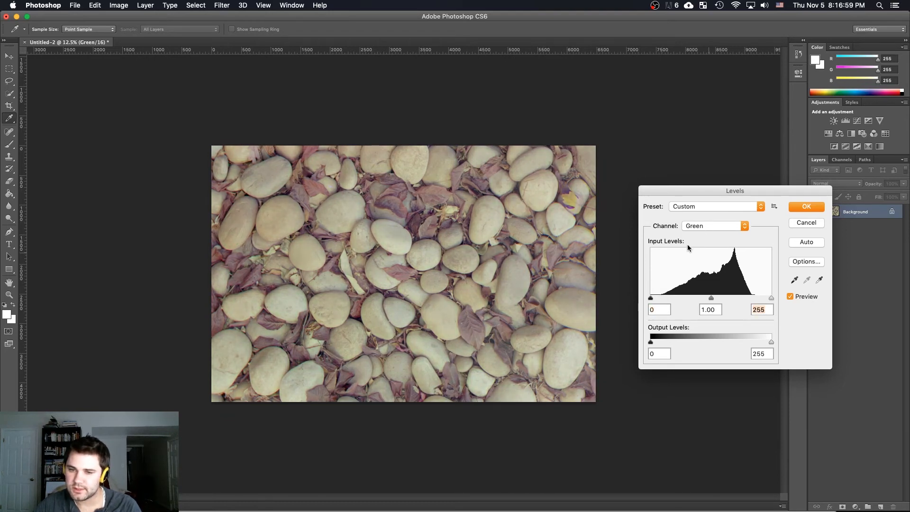
click(714, 226)
click(720, 230)
key(Escape)
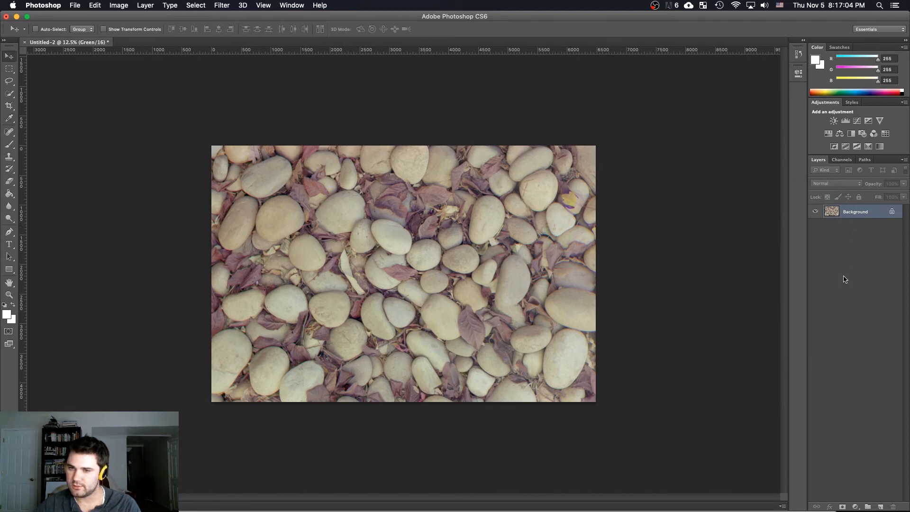
Target the composite RGB channel and set its Levels input black point to 21 and white point to 226
click(844, 160)
click(839, 171)
click(820, 160)
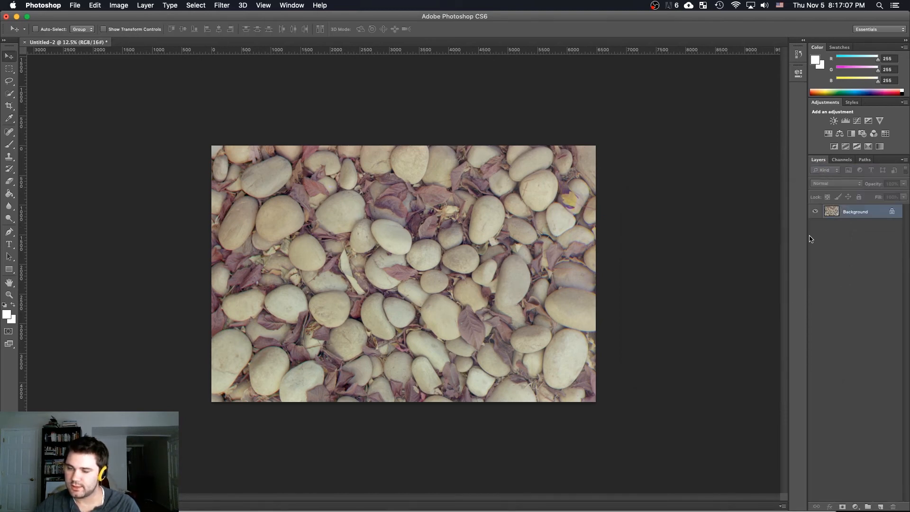
key(super+l)
click(705, 229)
click(705, 223)
drag(772, 298, 757, 298)
drag(651, 298, 660, 298)
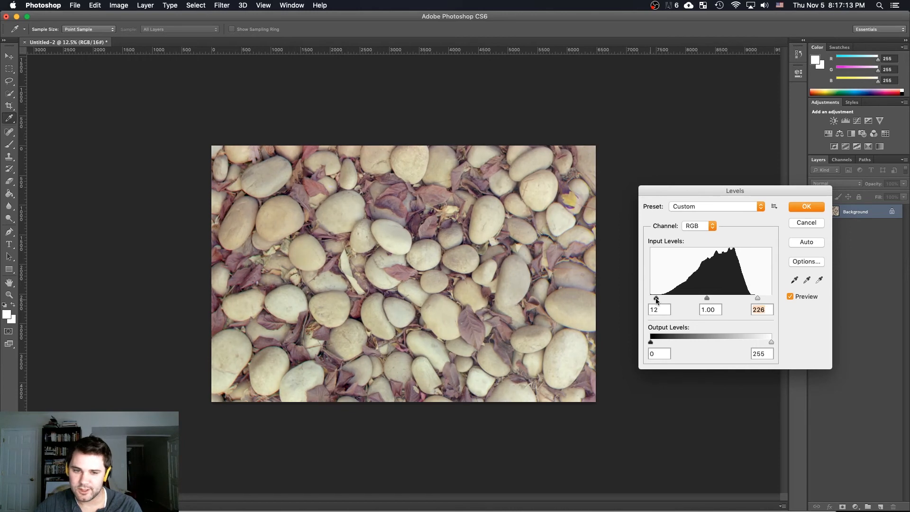
Set the blue channel's Levels input white point to 215
click(705, 227)
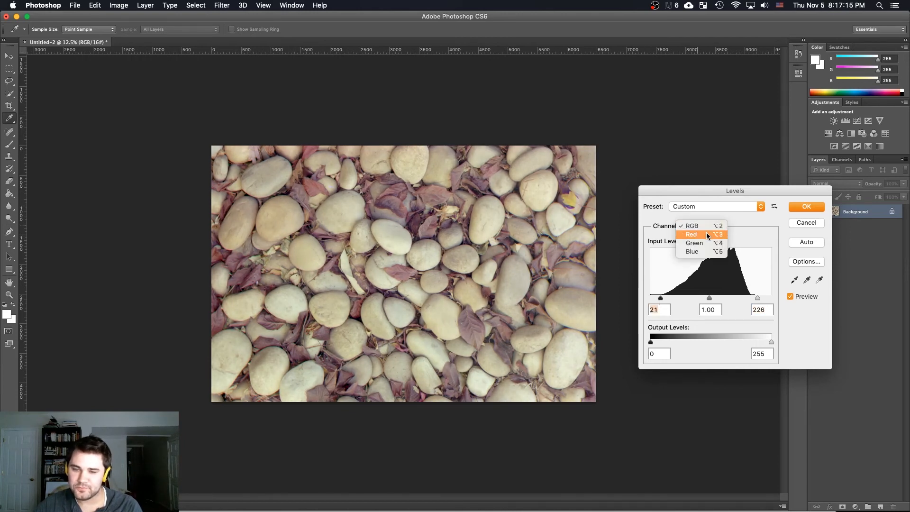
click(707, 235)
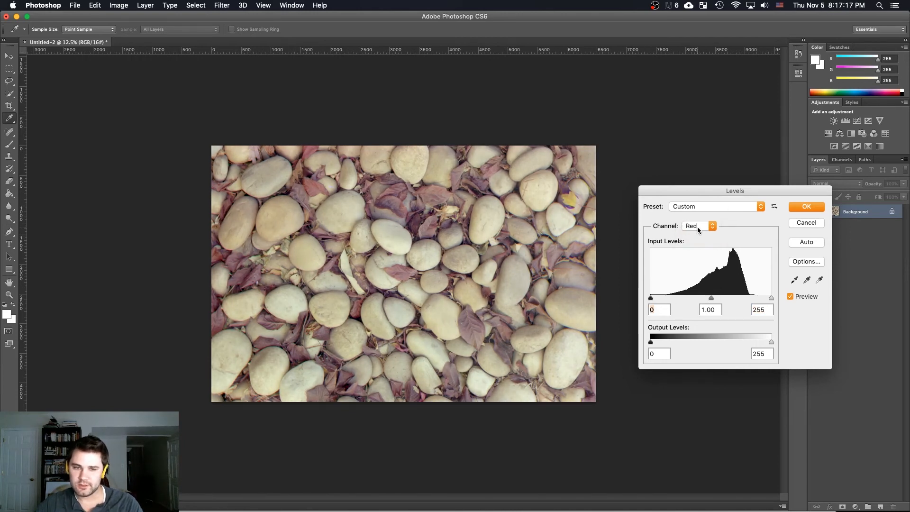
click(698, 227)
click(703, 246)
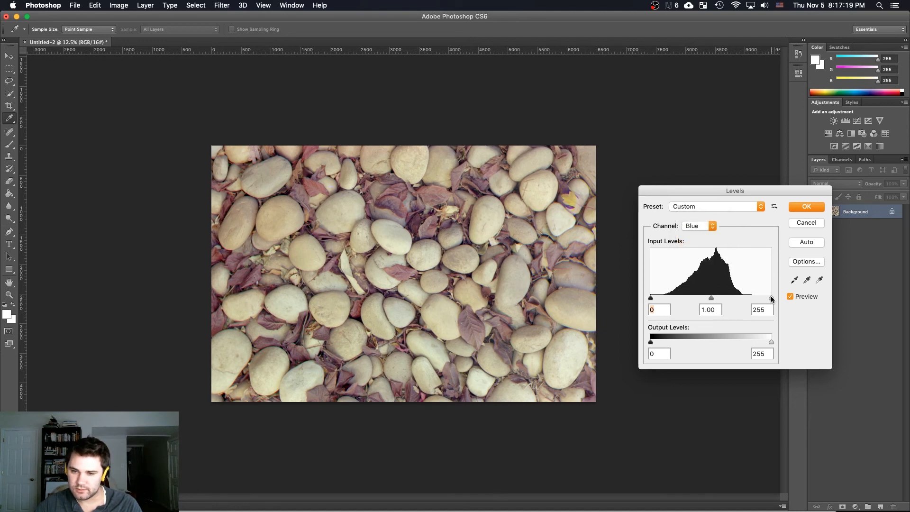
drag(771, 297, 701, 300)
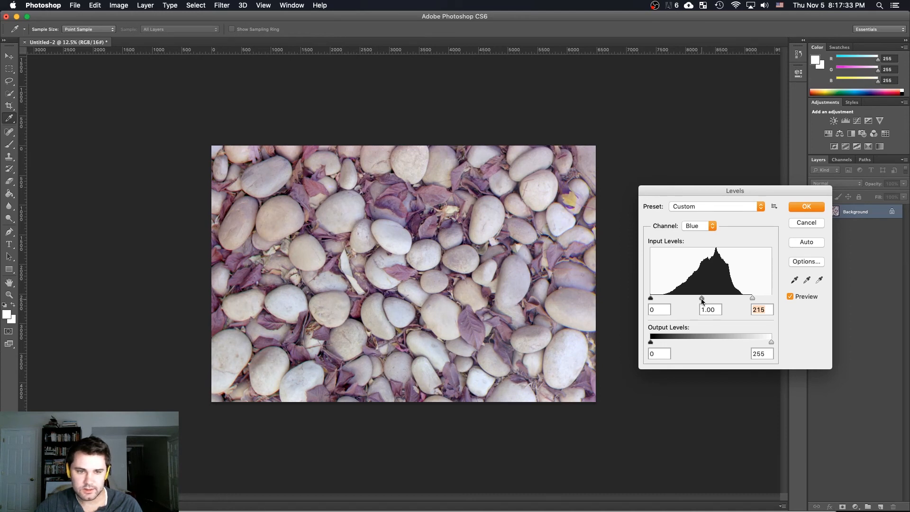
click(702, 299)
Set the green channel's Levels input black point to 13 and its midtone value to 0.98
click(695, 226)
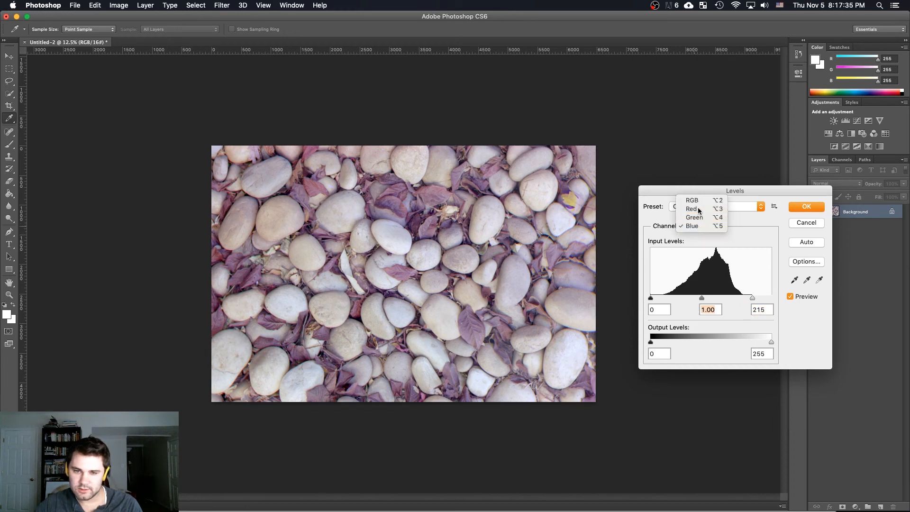
click(698, 208)
mouse_move(651, 343)
mouse_down()
mouse_move(661, 342)
mouse_move(646, 343)
mouse_up()
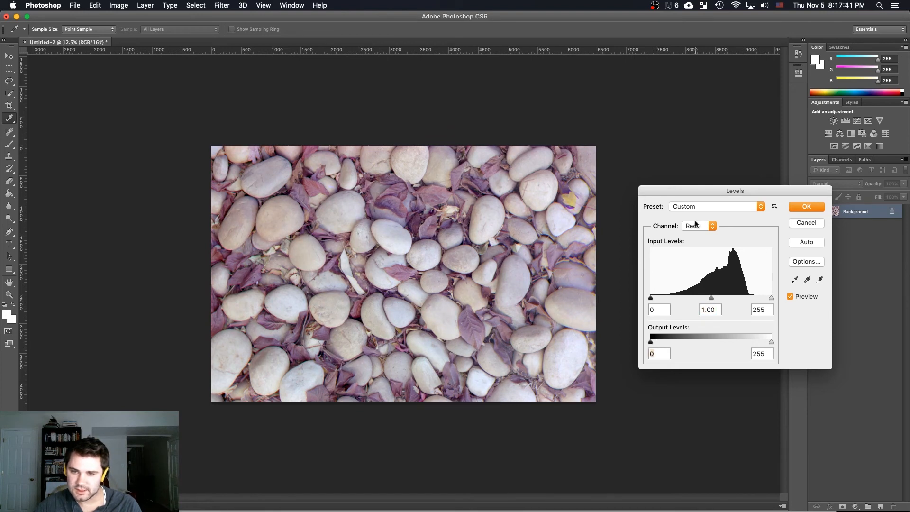
click(696, 223)
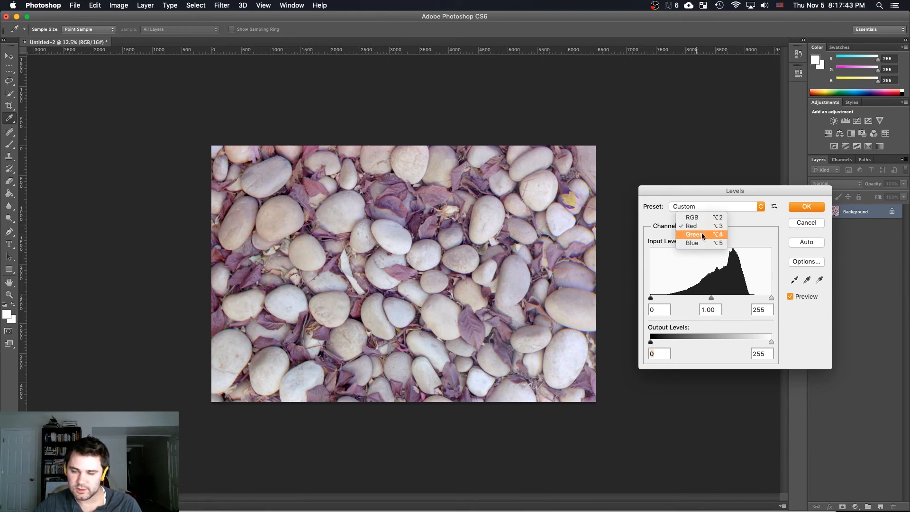
click(702, 234)
drag(653, 299, 656, 300)
drag(714, 298, 714, 299)
Set the red channel's Levels input black point to 13 and apply the Levels adjustment
click(698, 225)
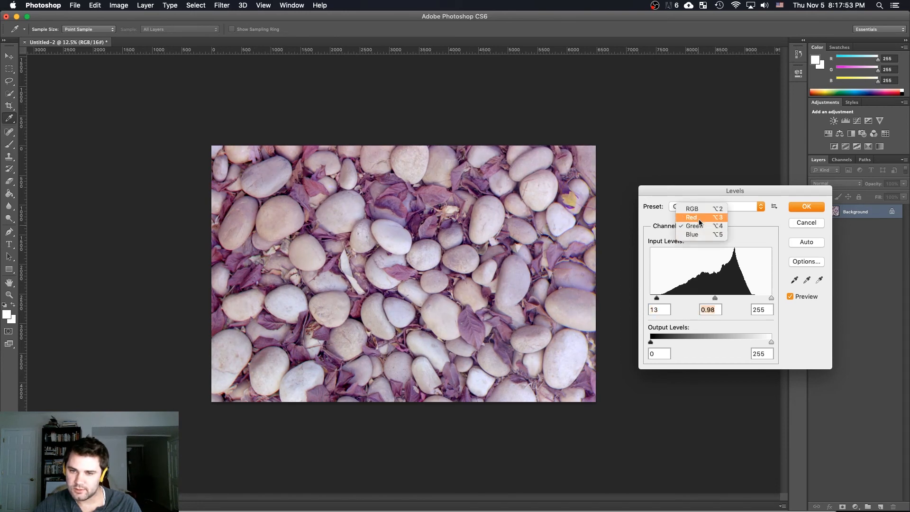
click(701, 219)
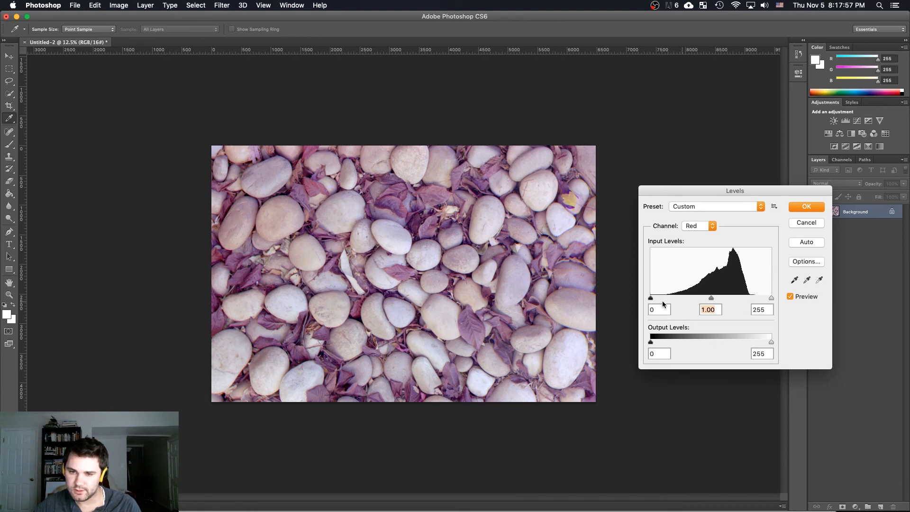
drag(651, 343, 648, 342)
drag(651, 298, 656, 301)
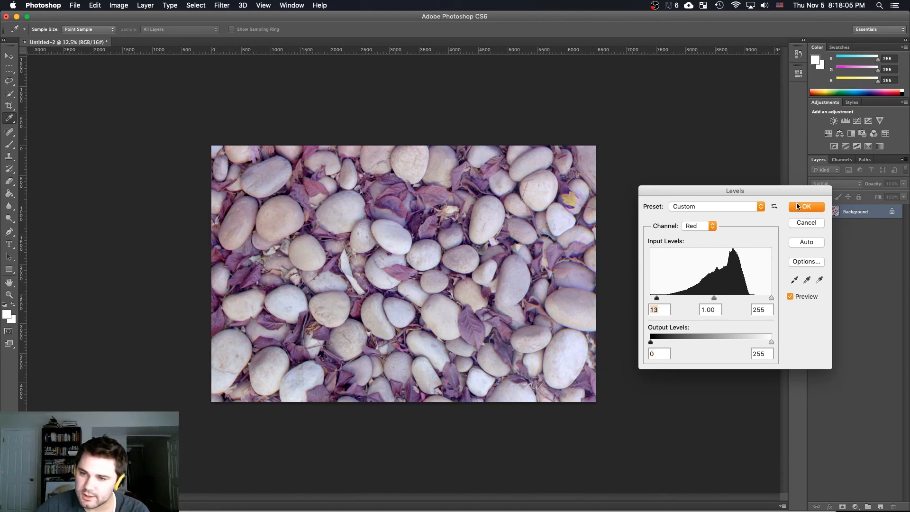
click(805, 206)
Examine the corrected stone image up close and as a whole, checking the stones and leaves for detail, alignment and colour
key(z)
right_click(419, 259)
click(459, 306)
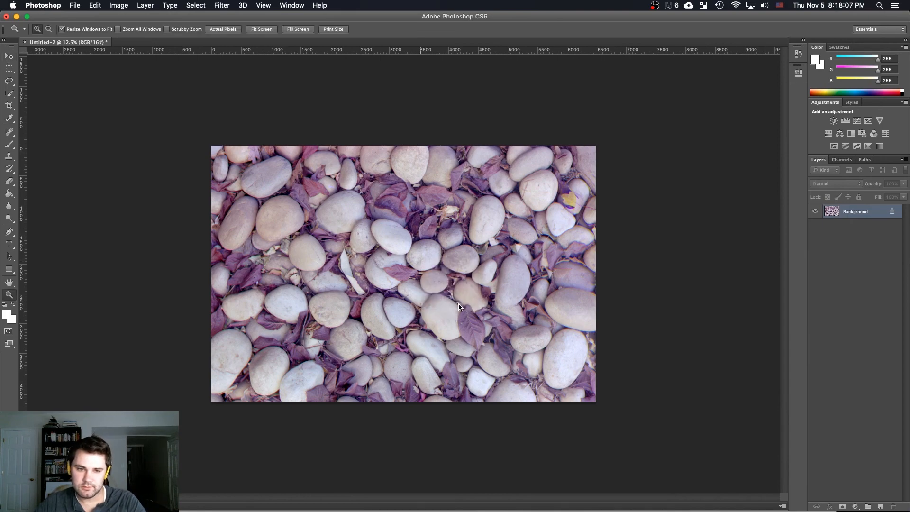
alt+click(459, 307)
alt+click(460, 308)
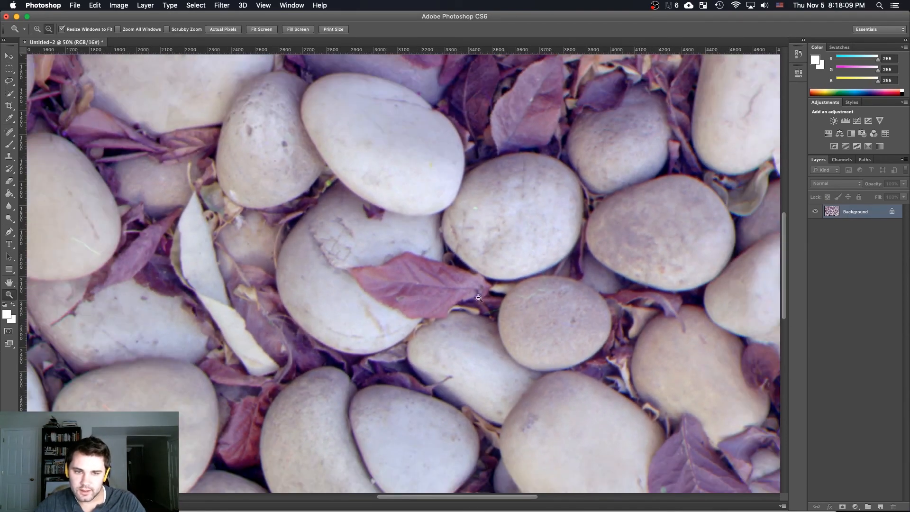
alt+click(315, 285)
alt+click(315, 285)
alt+click(316, 286)
click(459, 160)
click(458, 161)
click(459, 160)
click(459, 163)
click(458, 167)
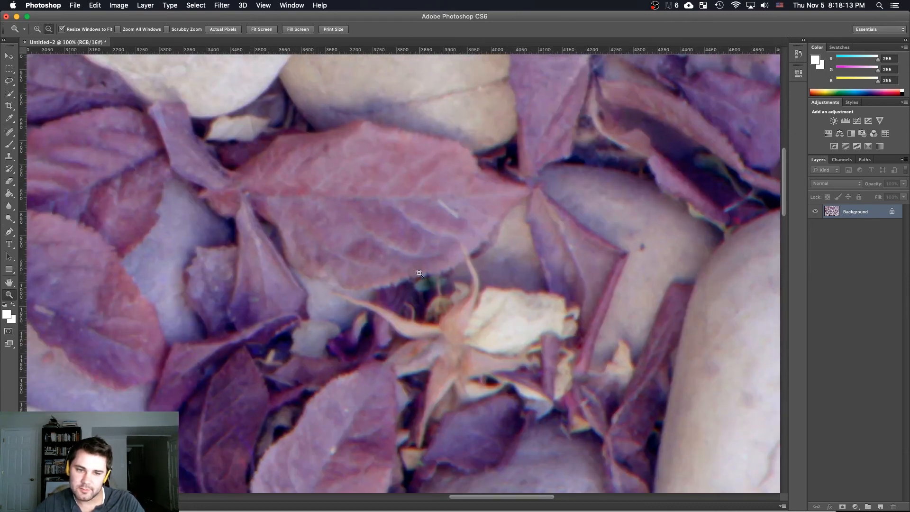
alt+click(420, 273)
alt+click(415, 271)
alt+click(410, 269)
alt+click(405, 268)
alt+click(399, 265)
alt+click(392, 263)
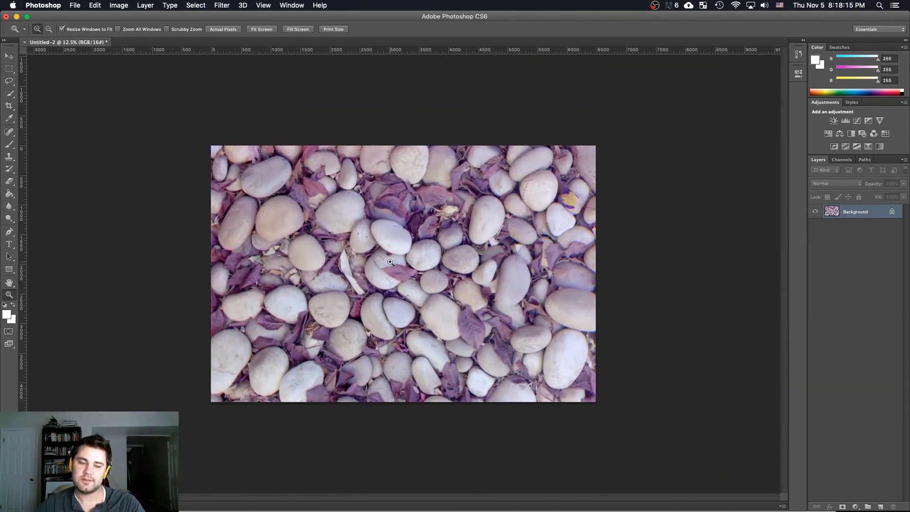
click(390, 262)
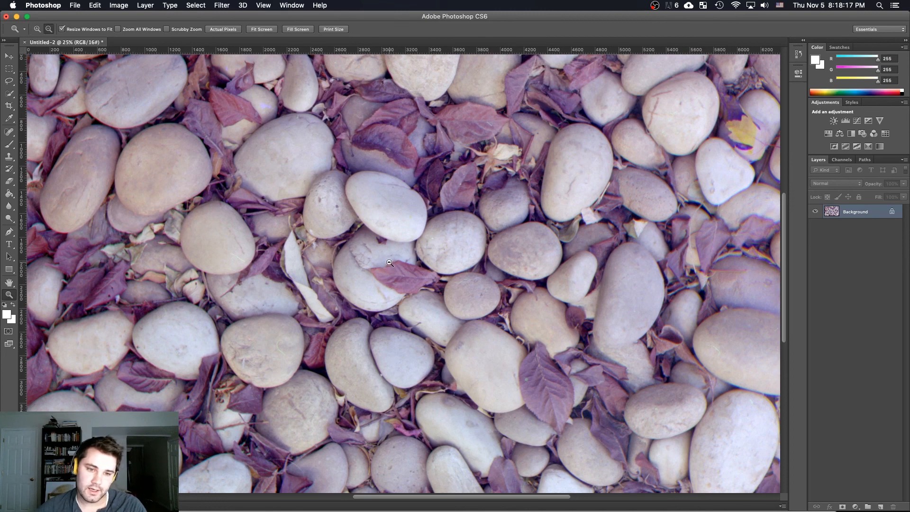
alt+click(390, 262)
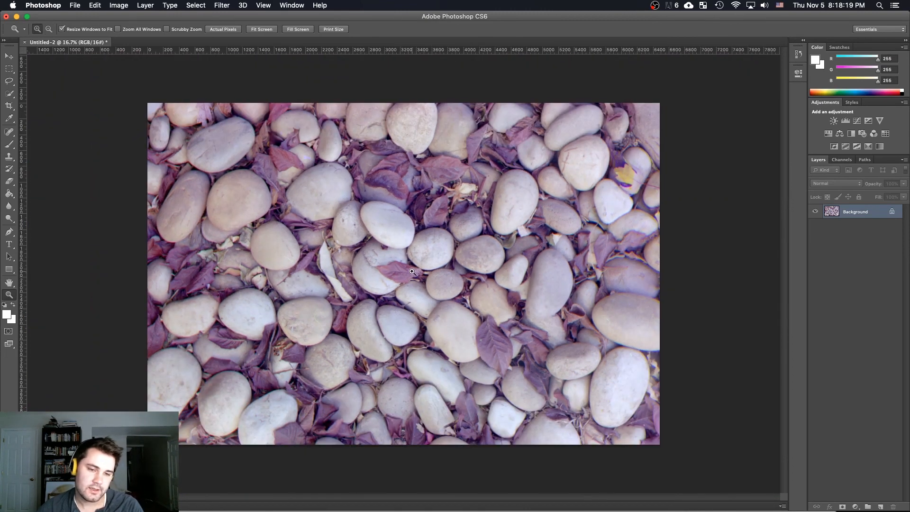